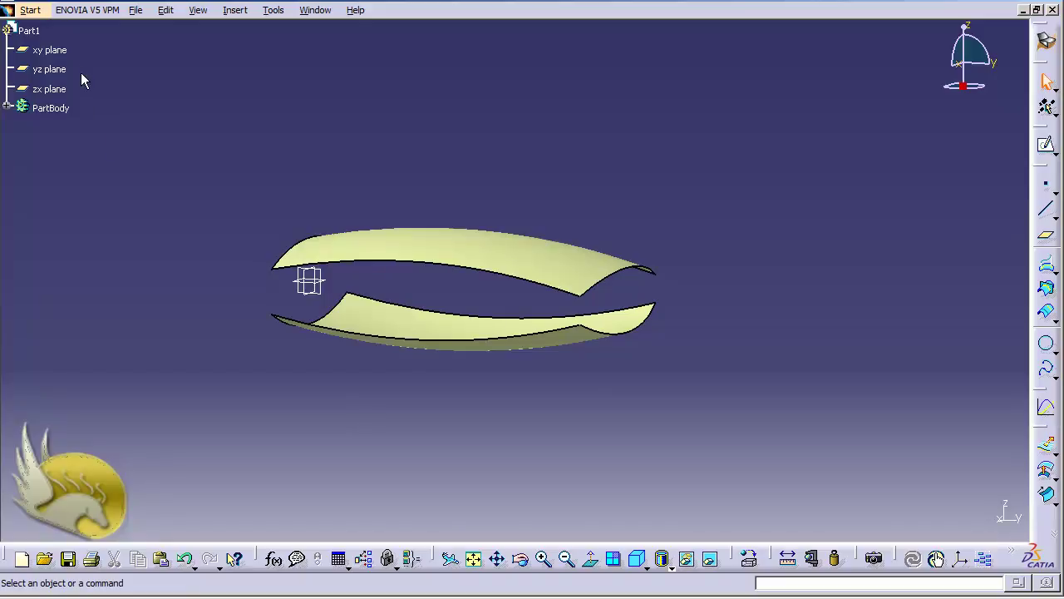
# Step: Start a sketch on the xy plane and draw a vertical profile line about 110 mm long, beside the surfaces on the negative horizontal side
pyautogui.click(59, 50)
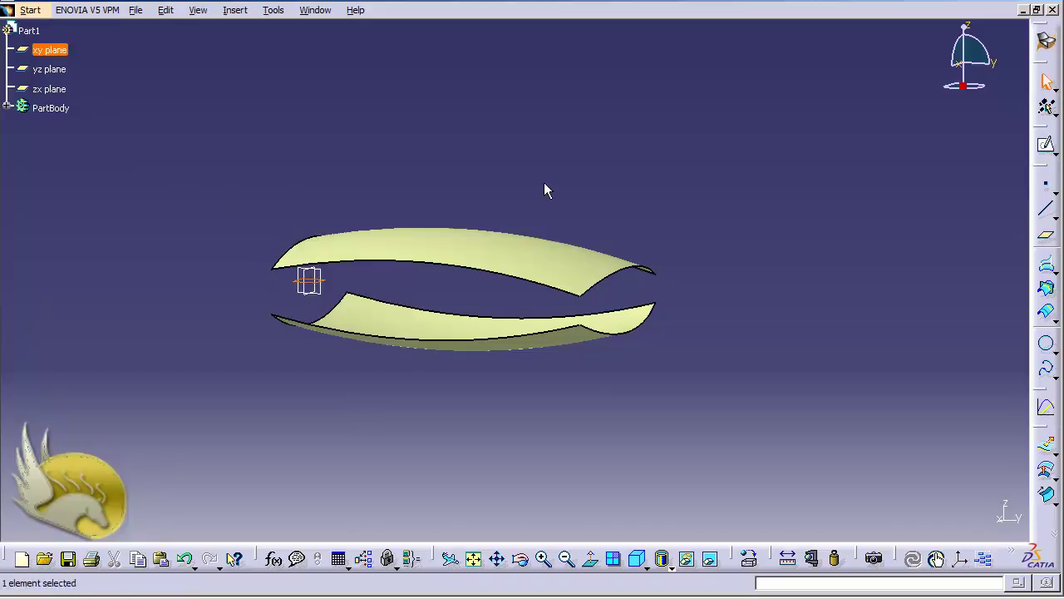
pyautogui.click(1046, 144)
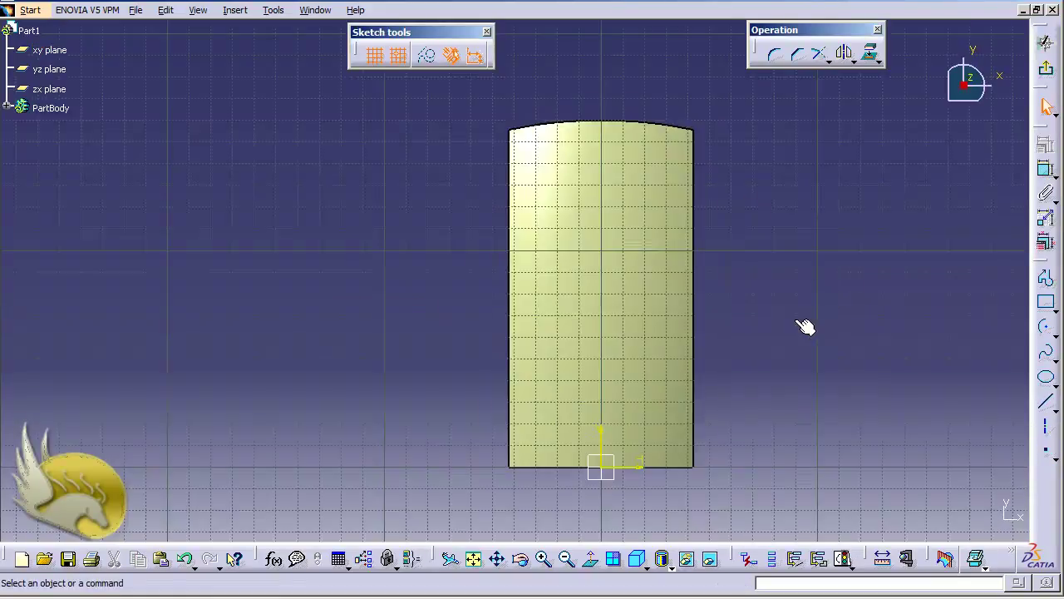
pyautogui.click(1046, 296)
pyautogui.click(1046, 280)
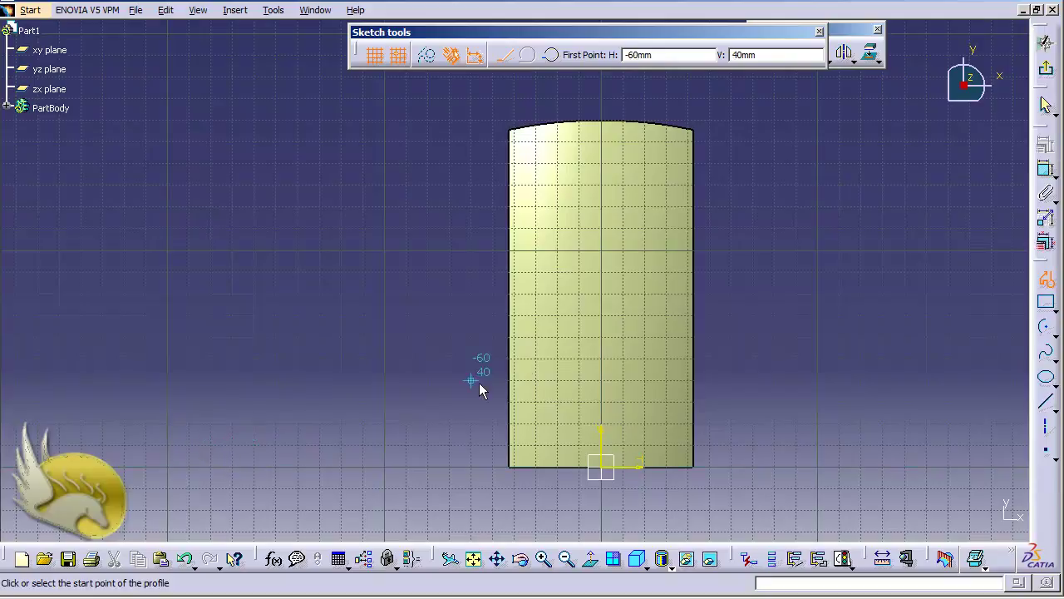
pyautogui.click(209, 446)
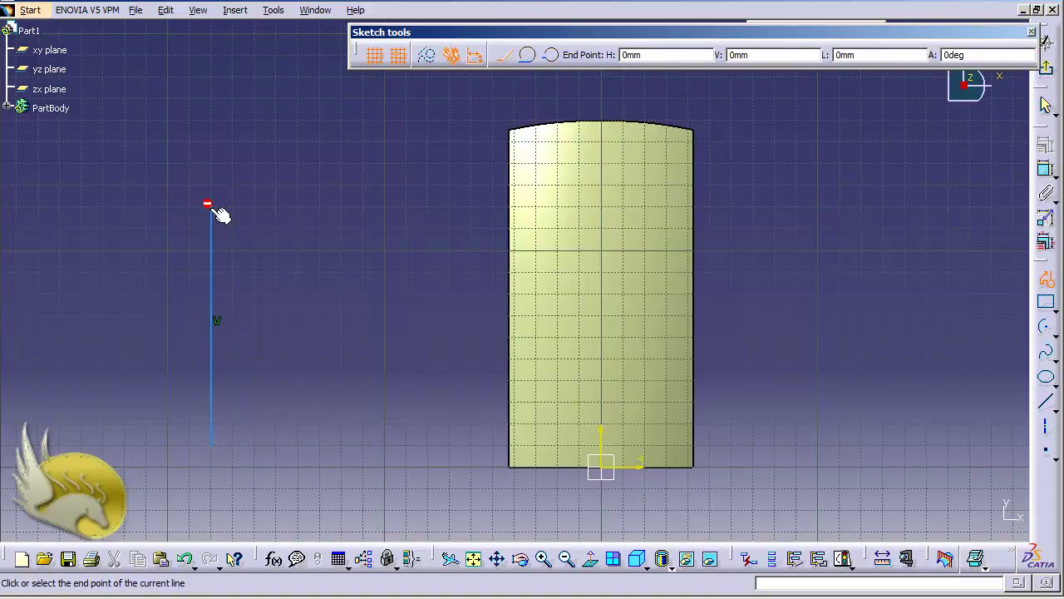
pyautogui.click(211, 207)
# Step: Continue the profile with three tangent arcs of about 50, 25 and 50 mm radius, ending in a vertical line about 110 mm long
pyautogui.click(528, 54)
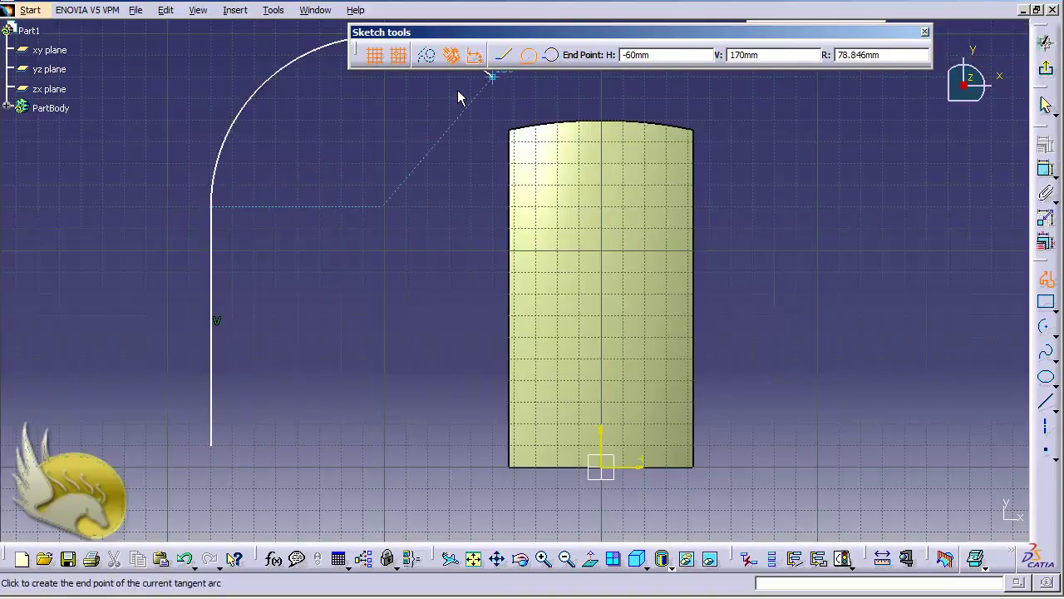
pyautogui.click(232, 143)
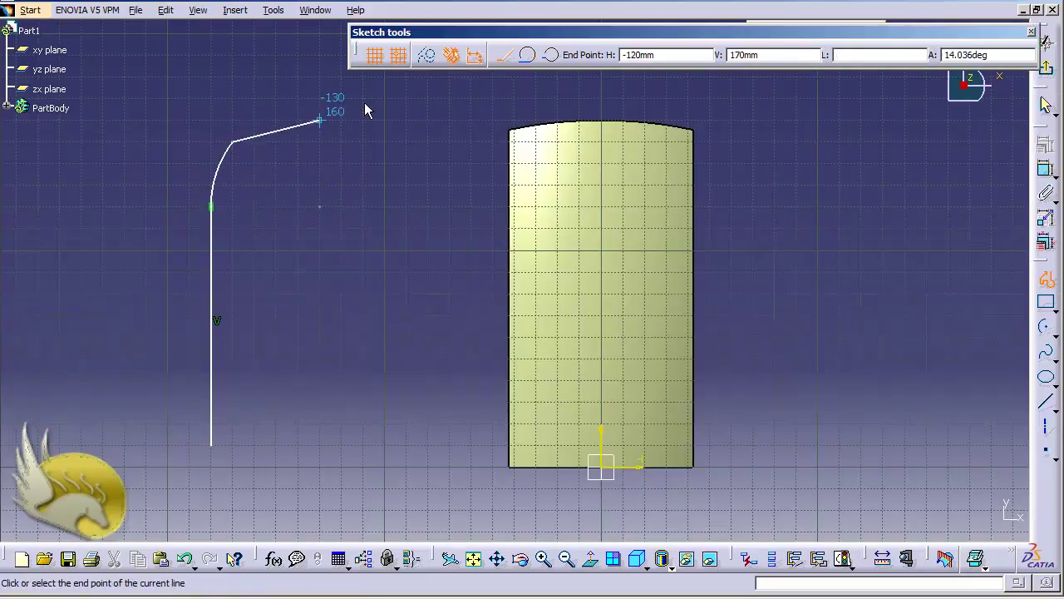
pyautogui.click(528, 55)
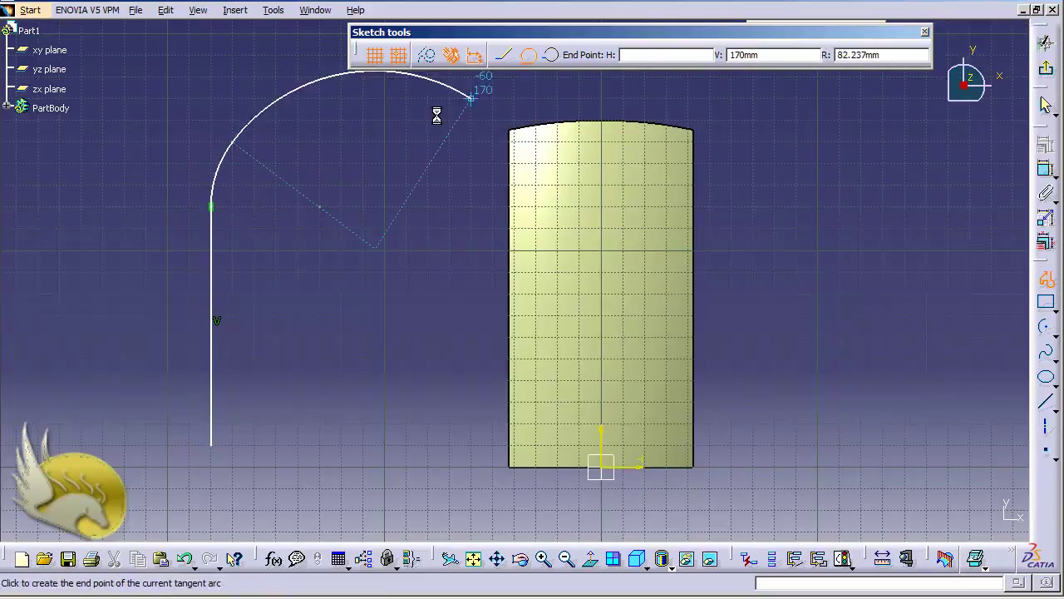
pyautogui.click(320, 143)
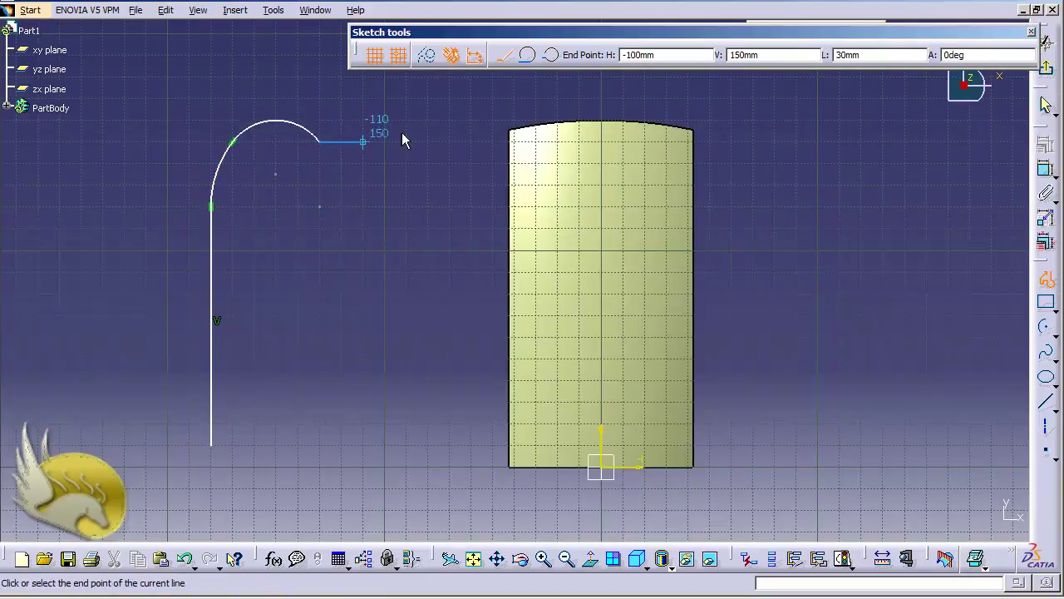
pyautogui.click(528, 55)
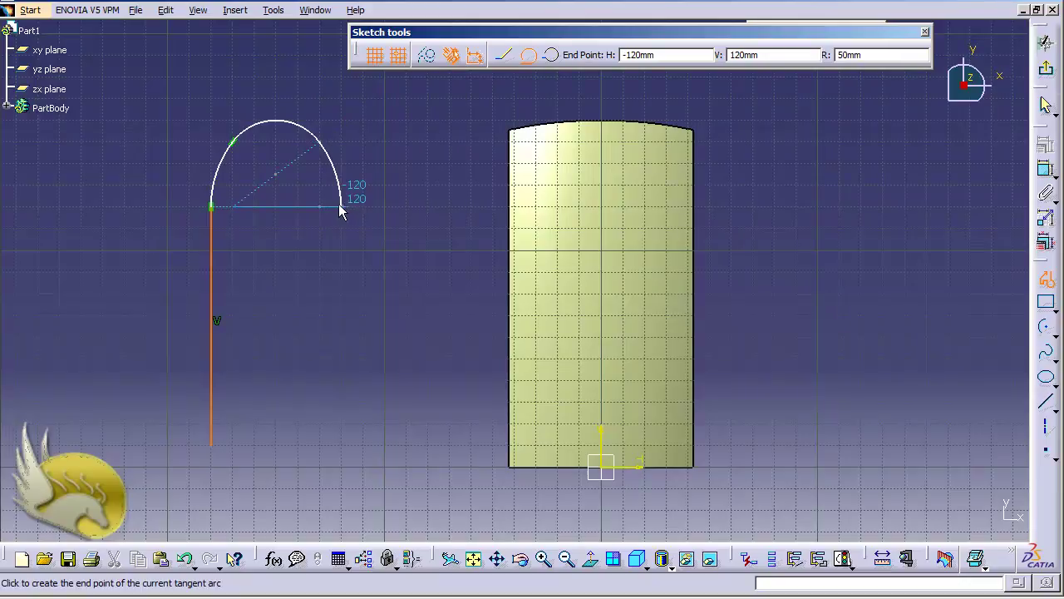
pyautogui.click(341, 207)
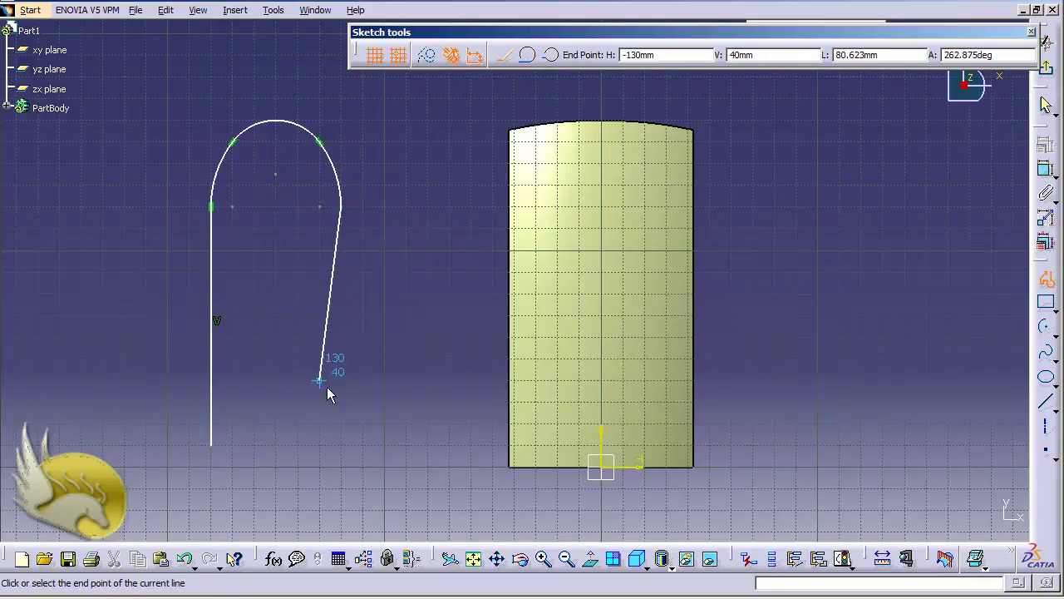
pyautogui.doubleClick(339, 444)
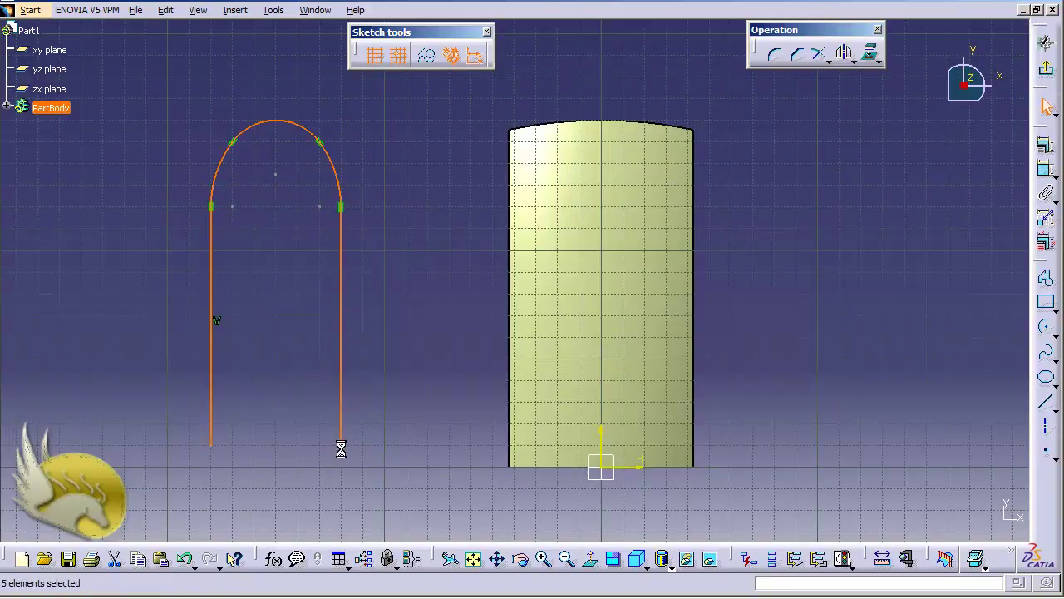
pyautogui.click(420, 326)
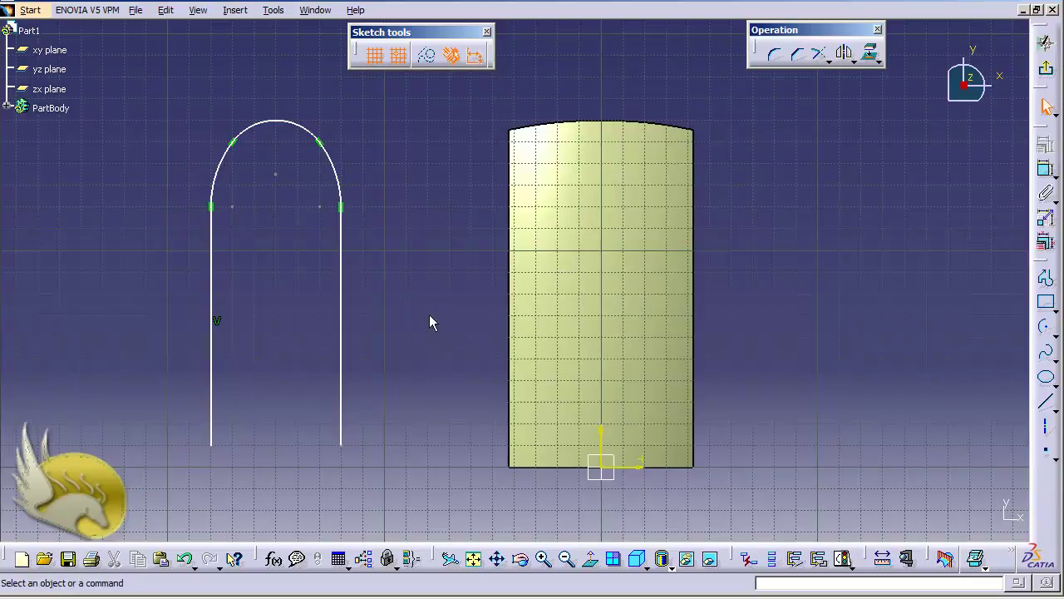
# Step: Dimension the lengths of both vertical lines of the arch profile
pyautogui.click(341, 324)
pyautogui.click(1046, 169)
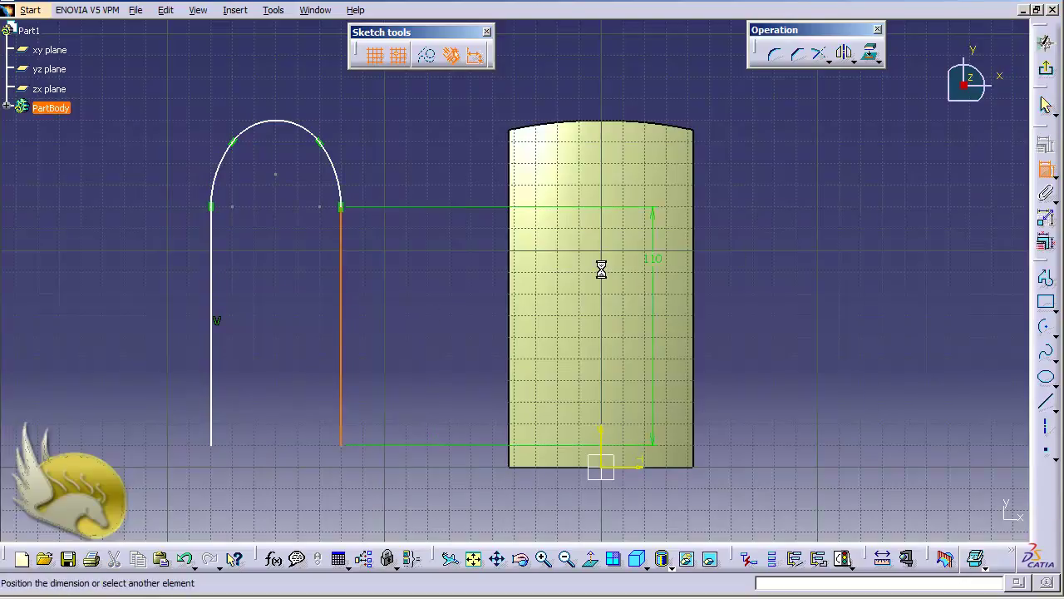
pyautogui.click(371, 312)
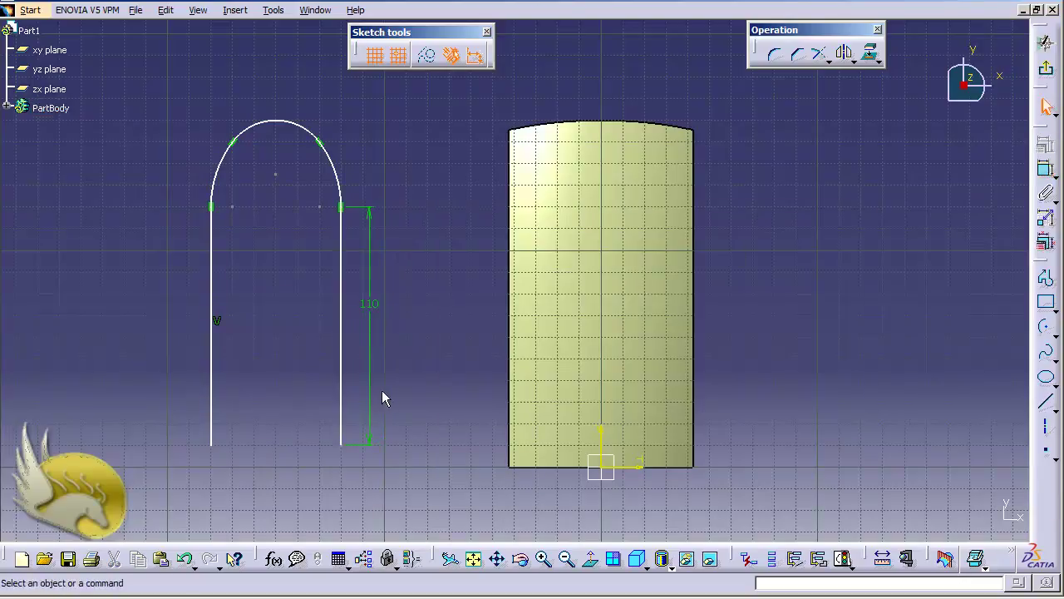
pyautogui.click(1047, 170)
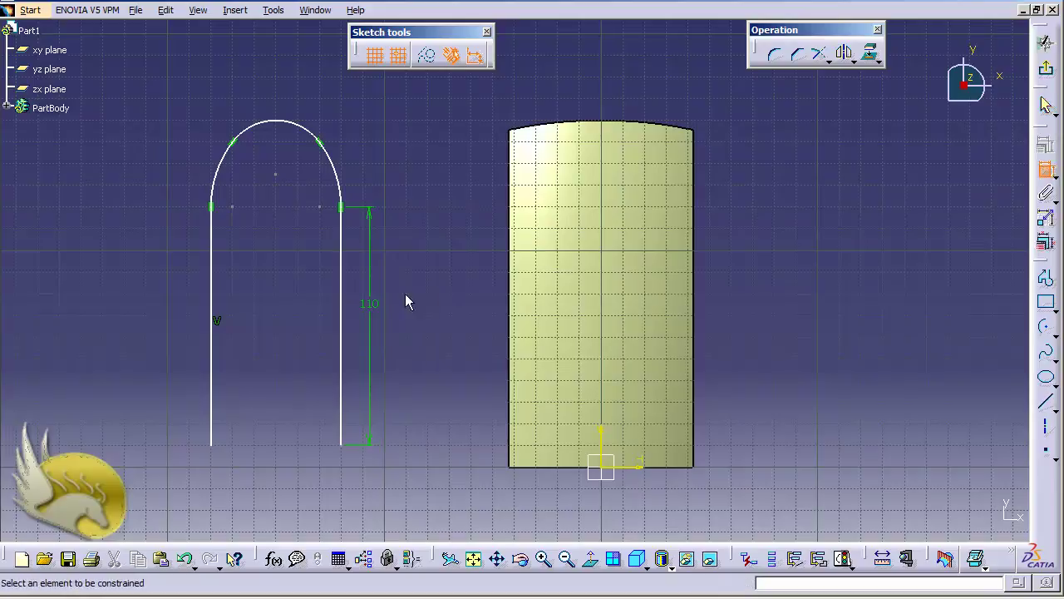
pyautogui.click(213, 294)
pyautogui.click(194, 293)
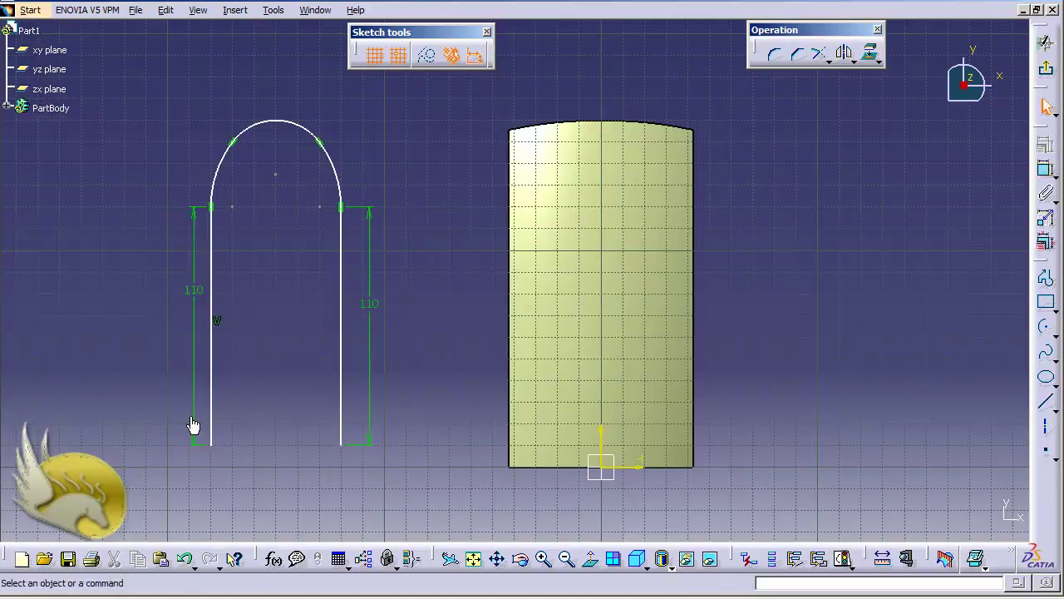
# Step: Dimension the radius of the profile's top arc and set it to 35 mm
pyautogui.click(1046, 169)
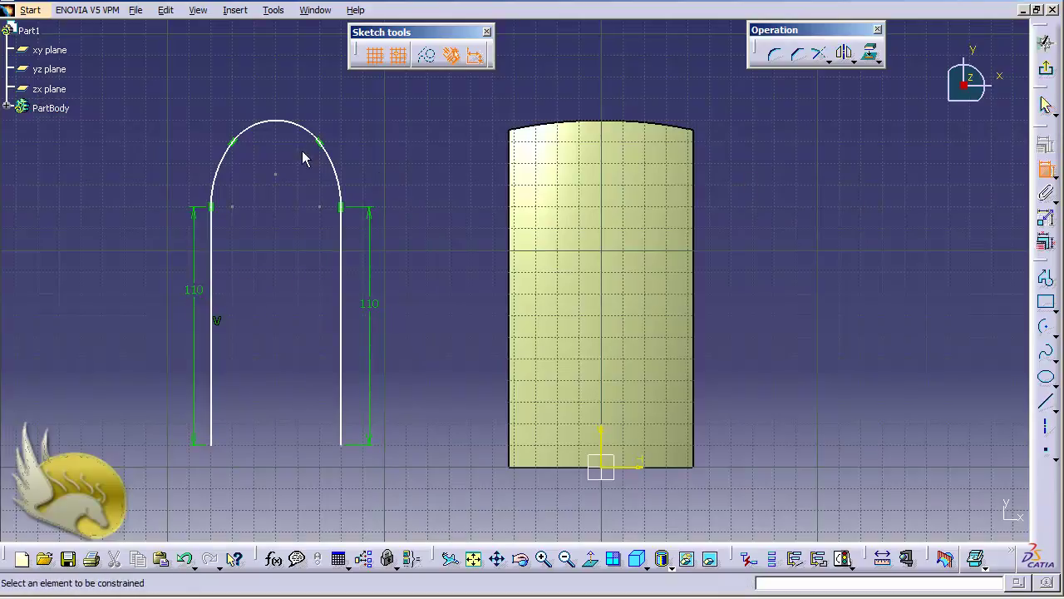
pyautogui.click(281, 123)
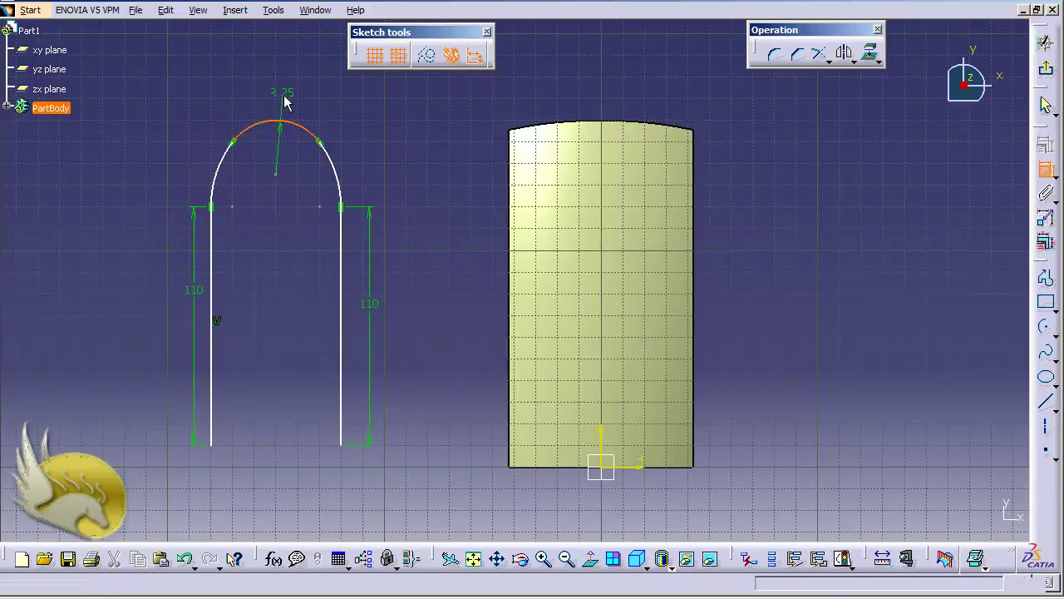
pyautogui.click(284, 102)
pyautogui.doubleClick(283, 92)
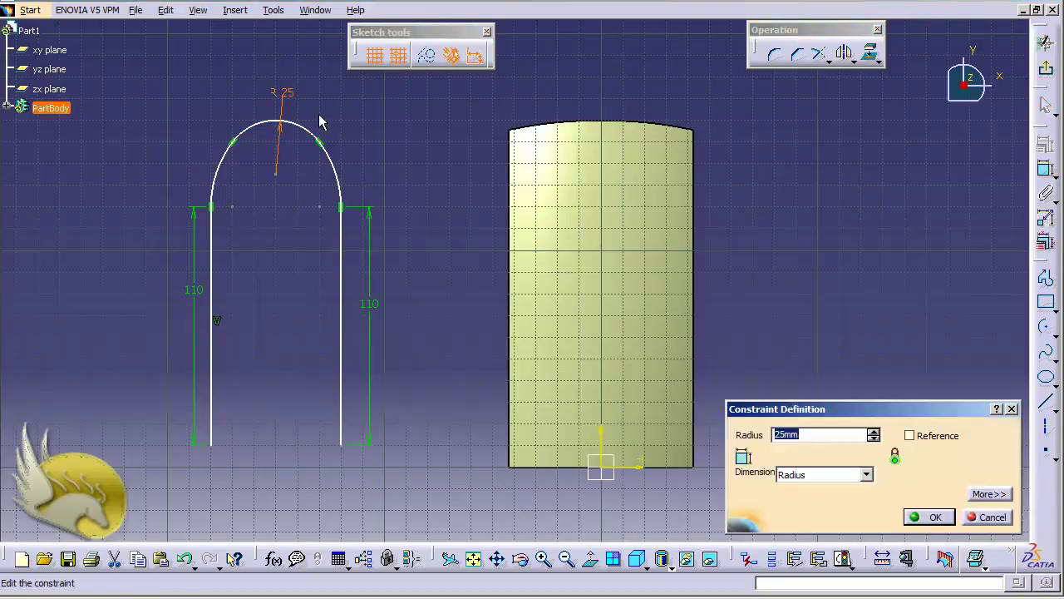
pyautogui.write('35')
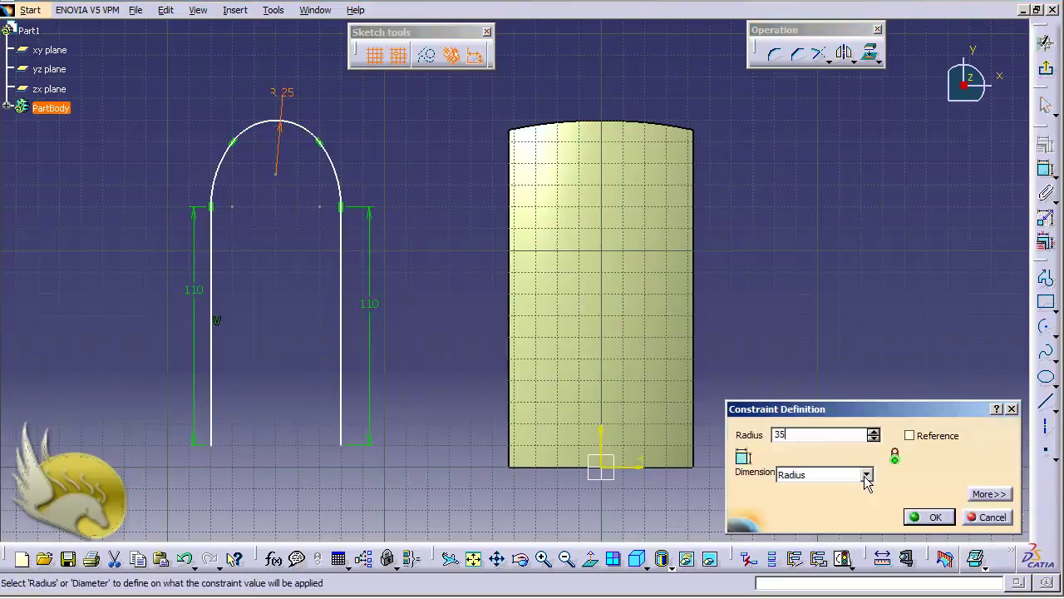
pyautogui.click(931, 515)
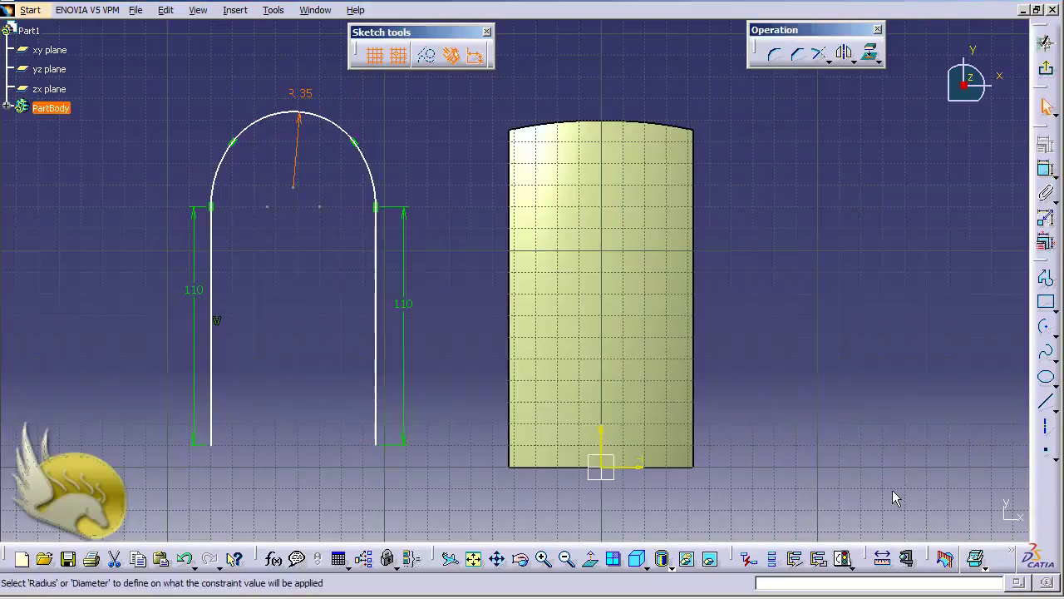
# Step: Dimension the radii of the two side arcs of the arch profile
pyautogui.click(1046, 170)
pyautogui.click(380, 171)
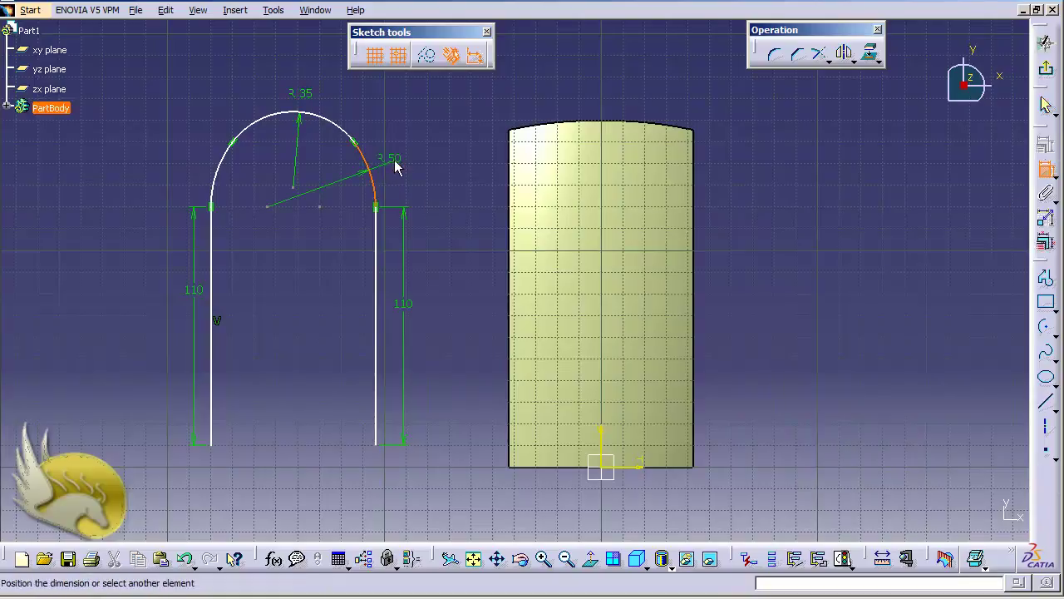
pyautogui.click(404, 158)
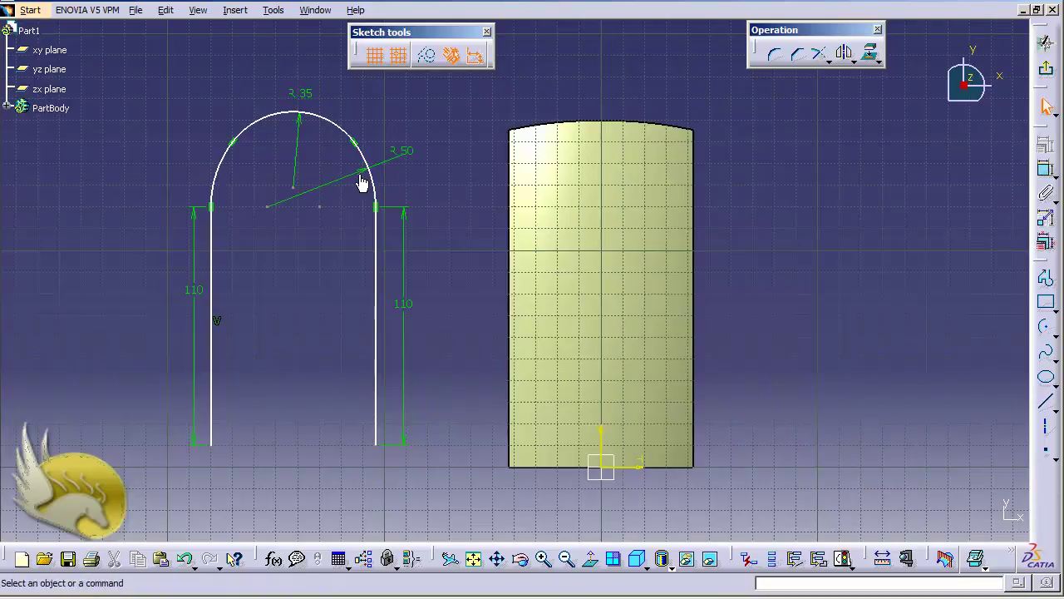
pyautogui.click(1046, 170)
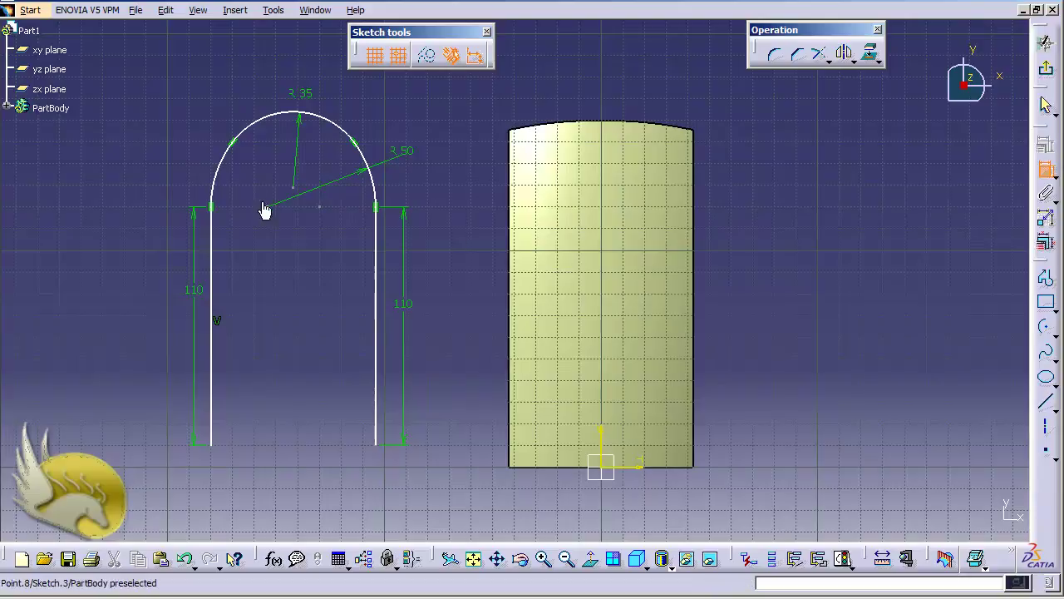
pyautogui.click(220, 170)
pyautogui.click(182, 150)
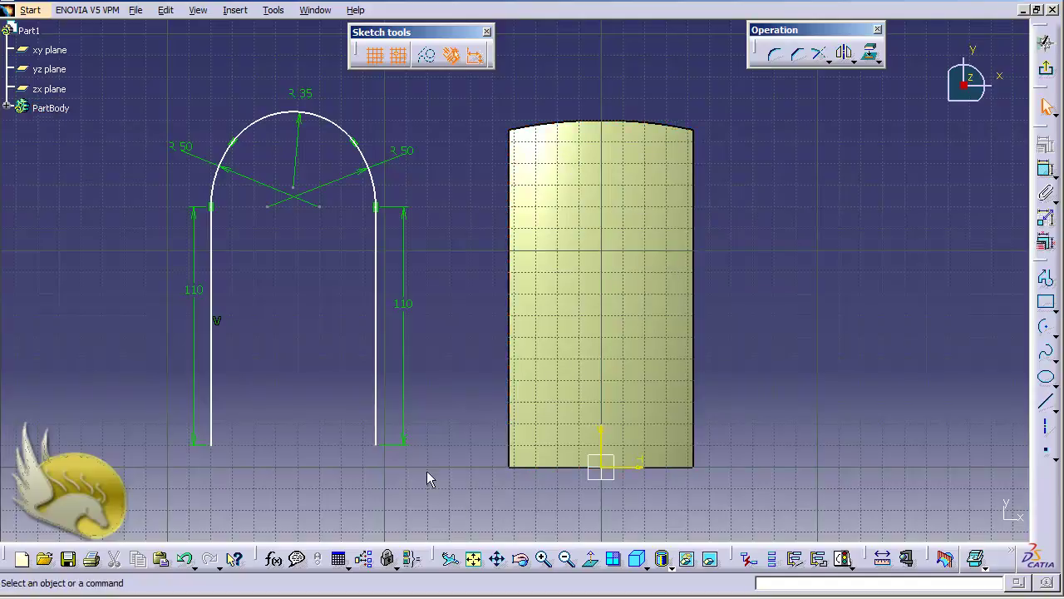
# Step: Constrain the two end points of the top arc with Symmetry about the sketch's vertical axis
pyautogui.click(242, 150)
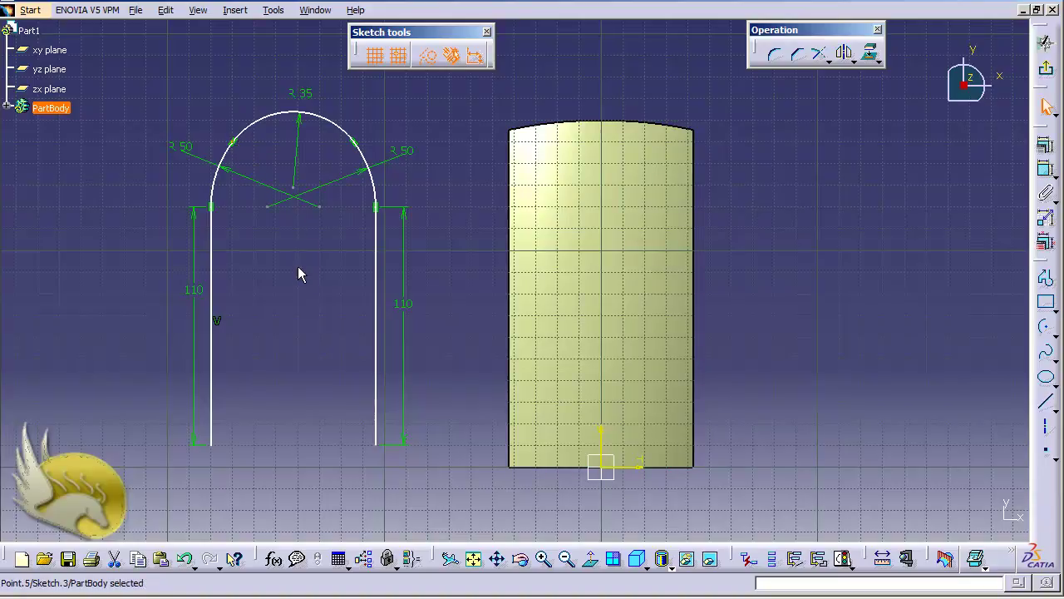
pyautogui.keyDown('ctrl'); pyautogui.click(368, 155); pyautogui.keyUp('ctrl')
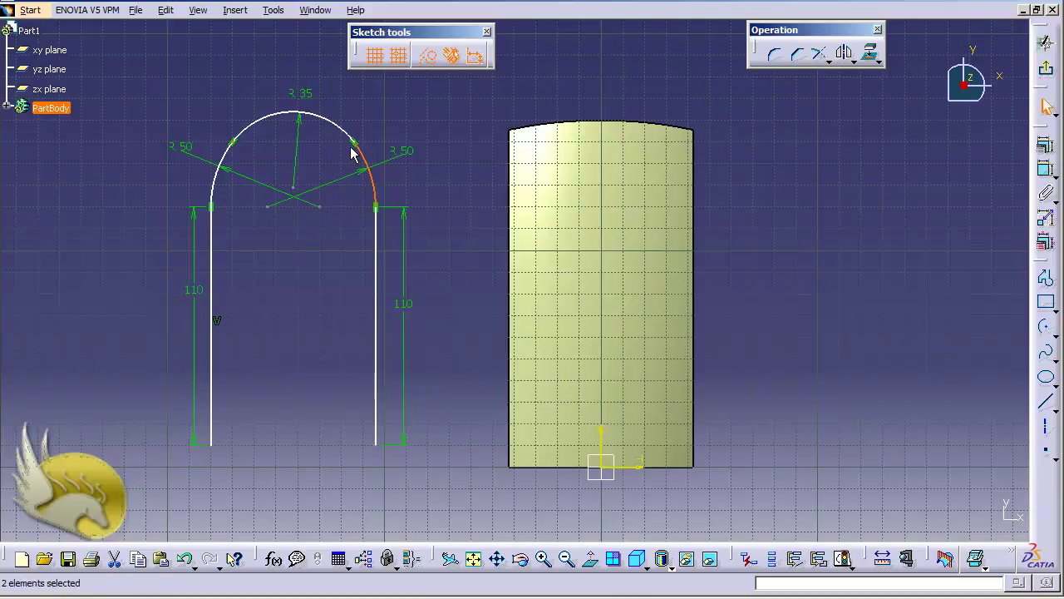
pyautogui.keyDown('ctrl'); pyautogui.click(372, 164); pyautogui.keyUp('ctrl')
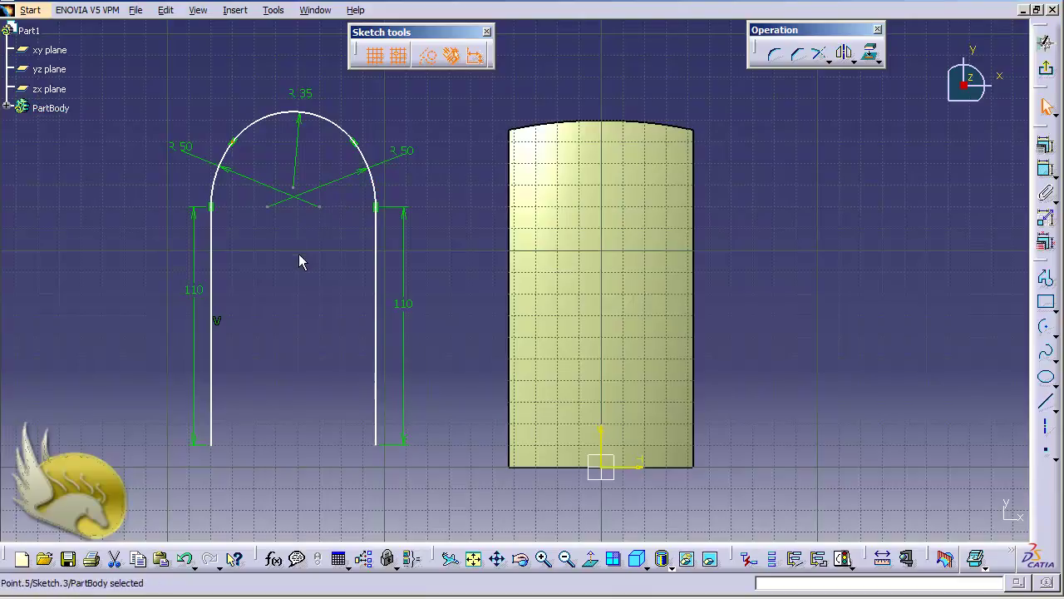
pyautogui.keyDown('ctrl'); pyautogui.click(357, 151); pyautogui.keyUp('ctrl')
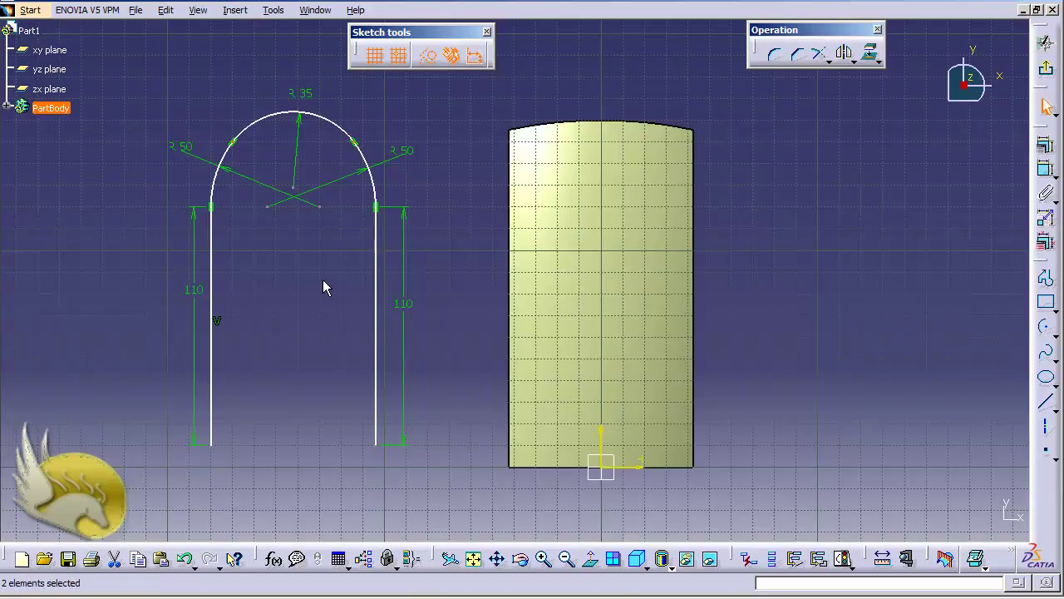
pyautogui.click(601, 438)
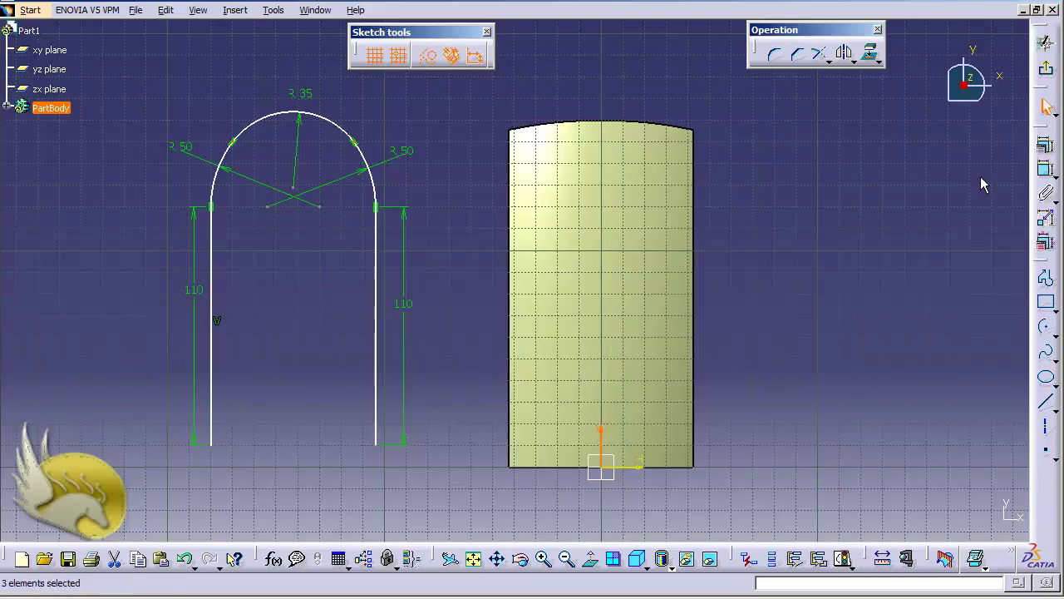
pyautogui.click(1046, 145)
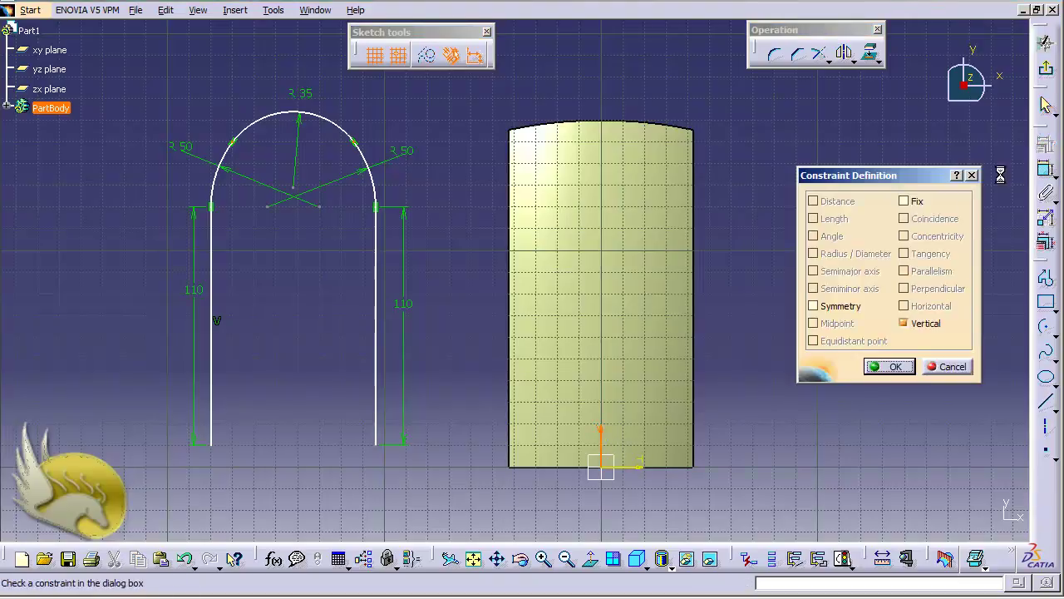
pyautogui.click(846, 309)
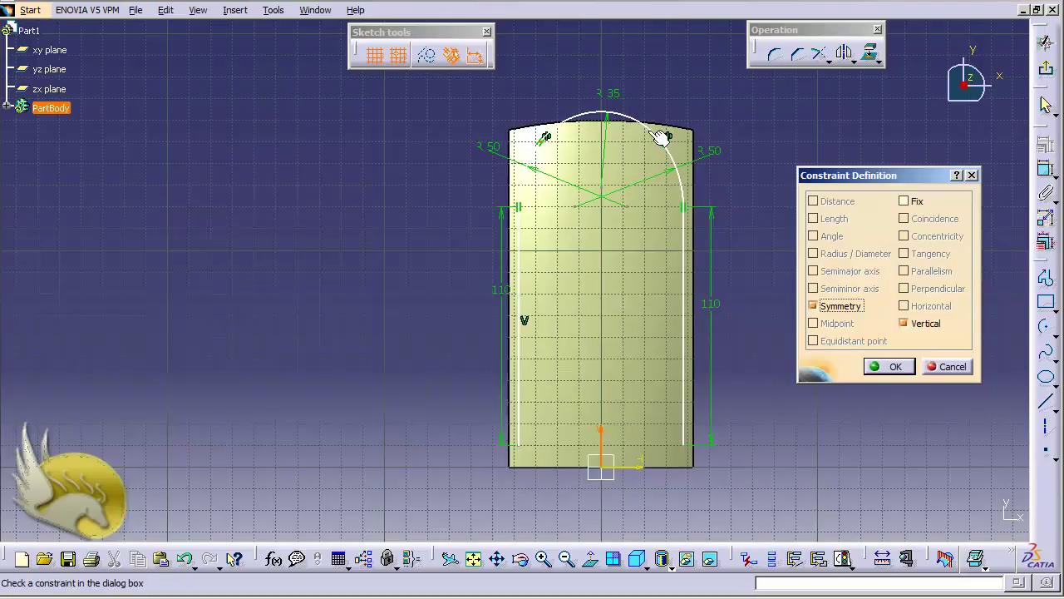
pyautogui.click(890, 366)
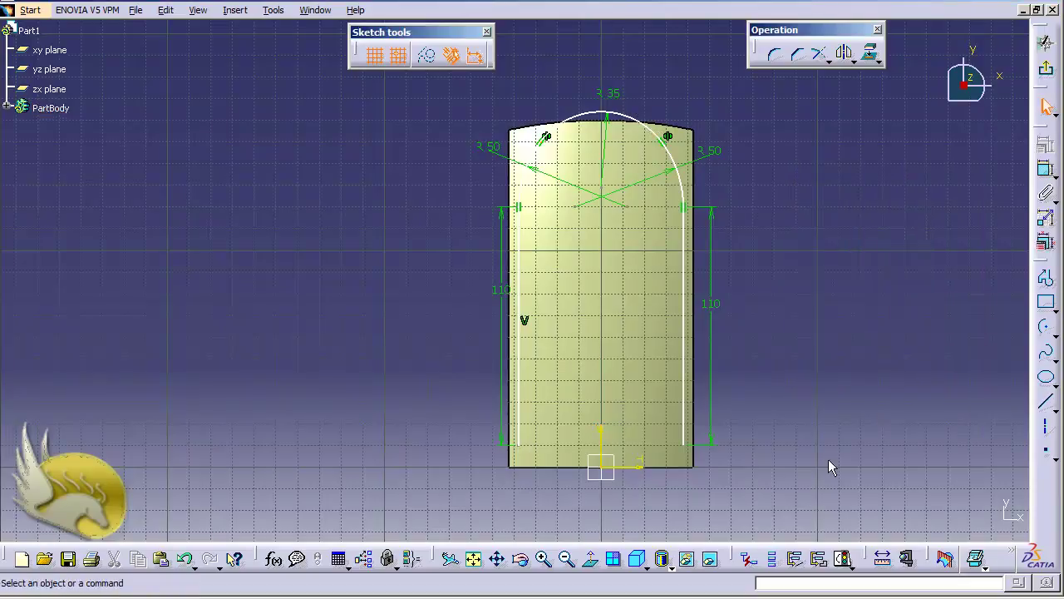
# Step: Dimension the distance from the lower end point of the arch's right vertical line to the horizontal axis and set it to 0 mm
pyautogui.click(687, 447)
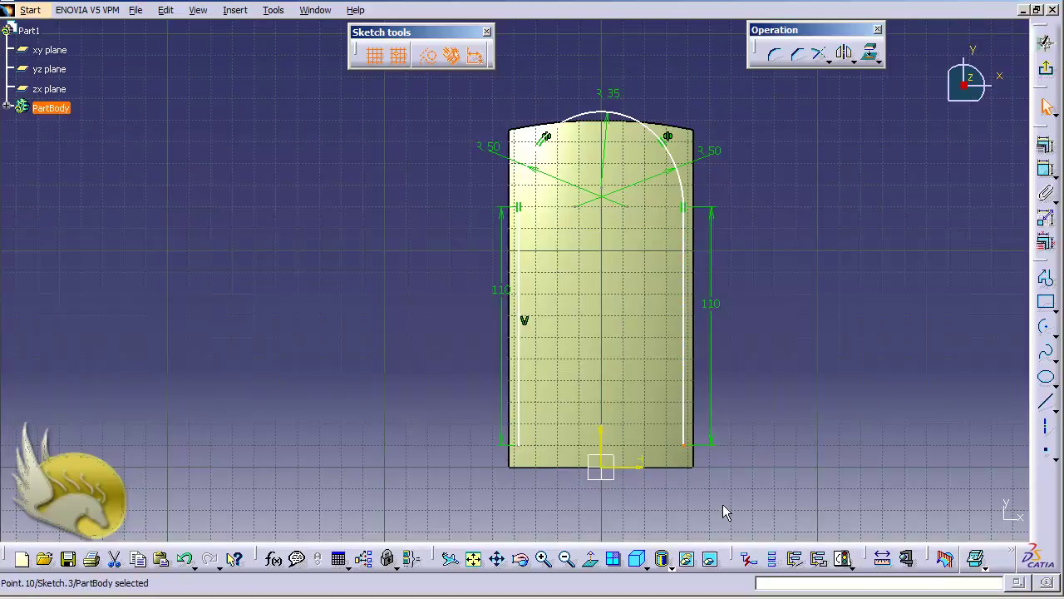
pyautogui.keyDown('ctrl'); pyautogui.click(647, 472); pyautogui.keyUp('ctrl')
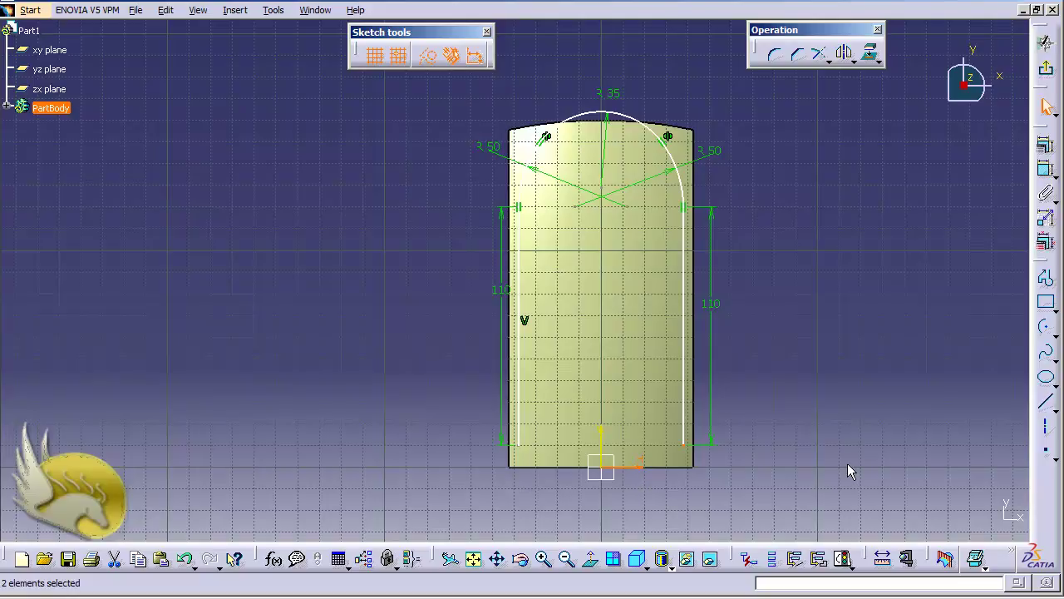
pyautogui.click(1046, 169)
pyautogui.click(778, 431)
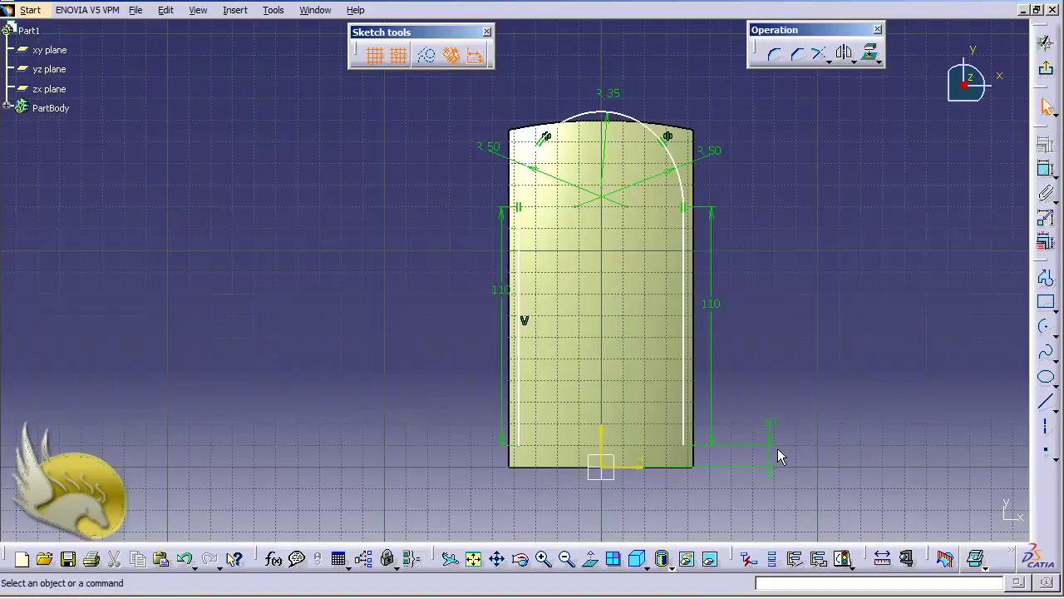
pyautogui.doubleClick(772, 444)
pyautogui.write('0')
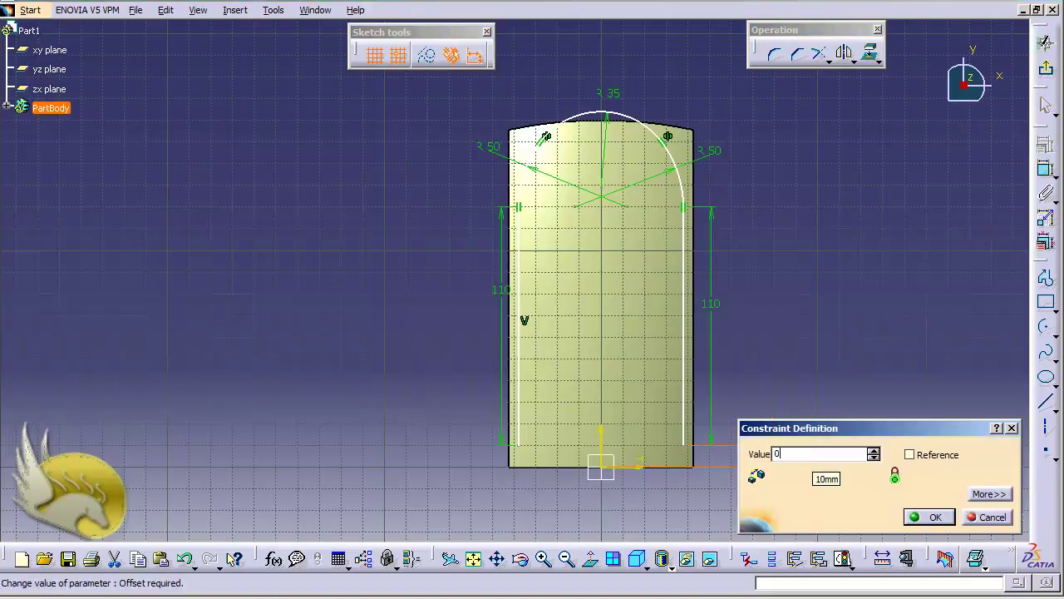
pyautogui.press('Return')
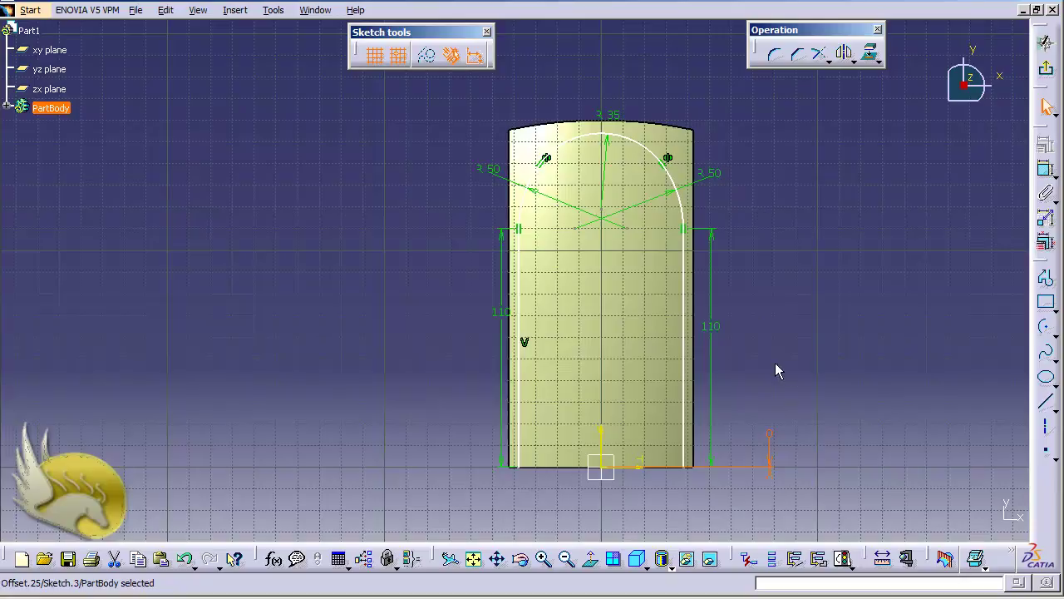
# Step: Set the lengths of both vertical lines of the arch profile to 115 mm
pyautogui.doubleClick(723, 329)
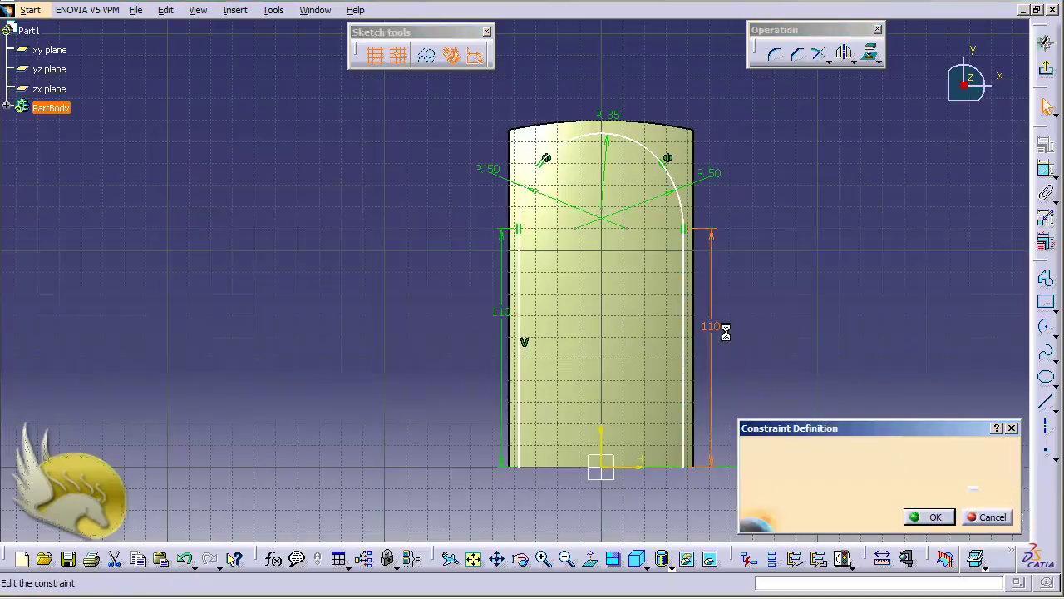
pyautogui.write('115')
pyautogui.press('Return')
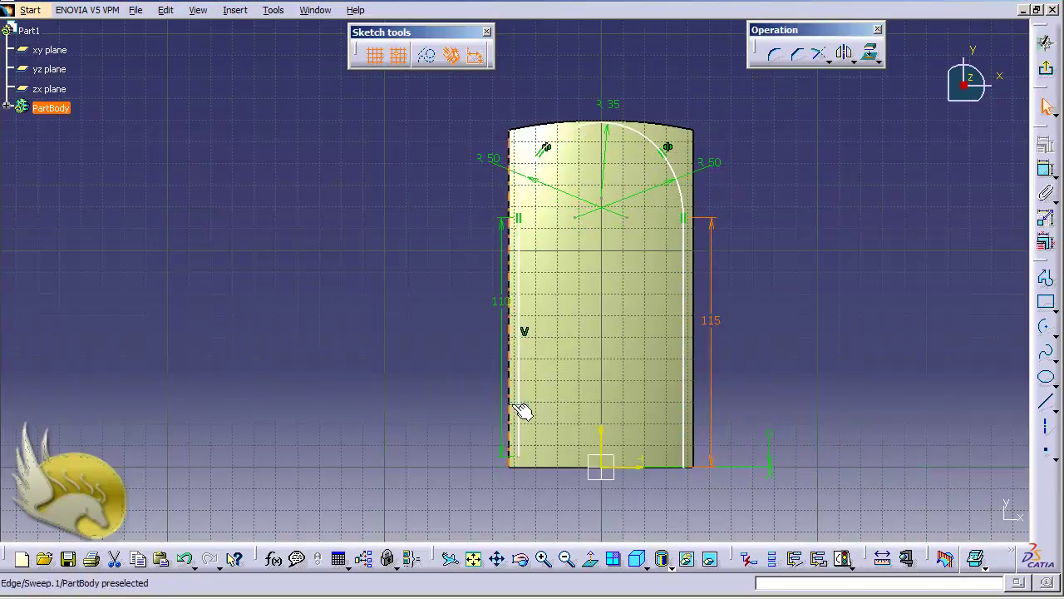
pyautogui.doubleClick(508, 304)
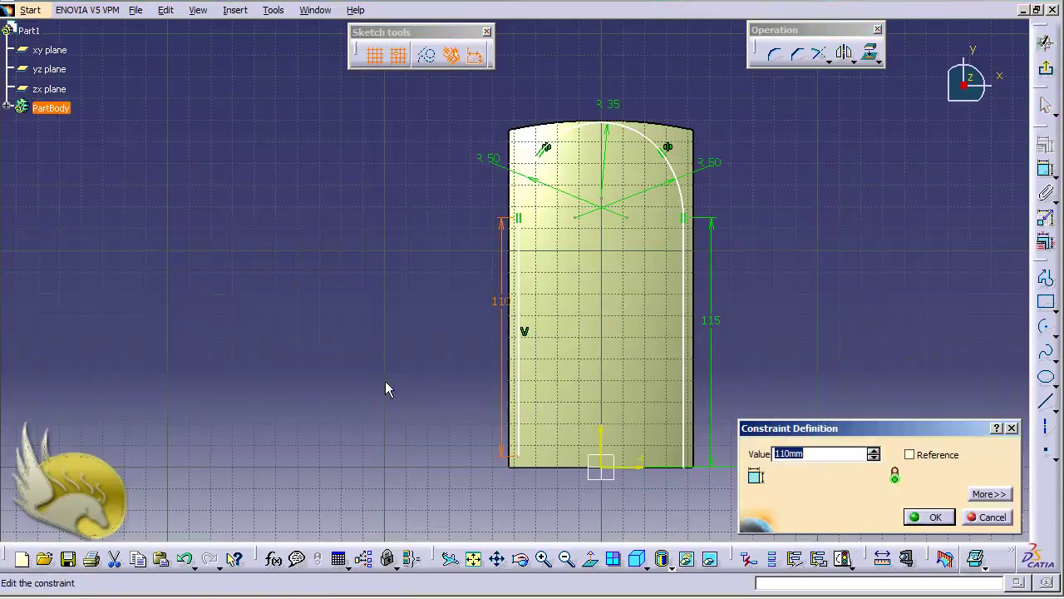
pyautogui.write('115')
pyautogui.press('Return')
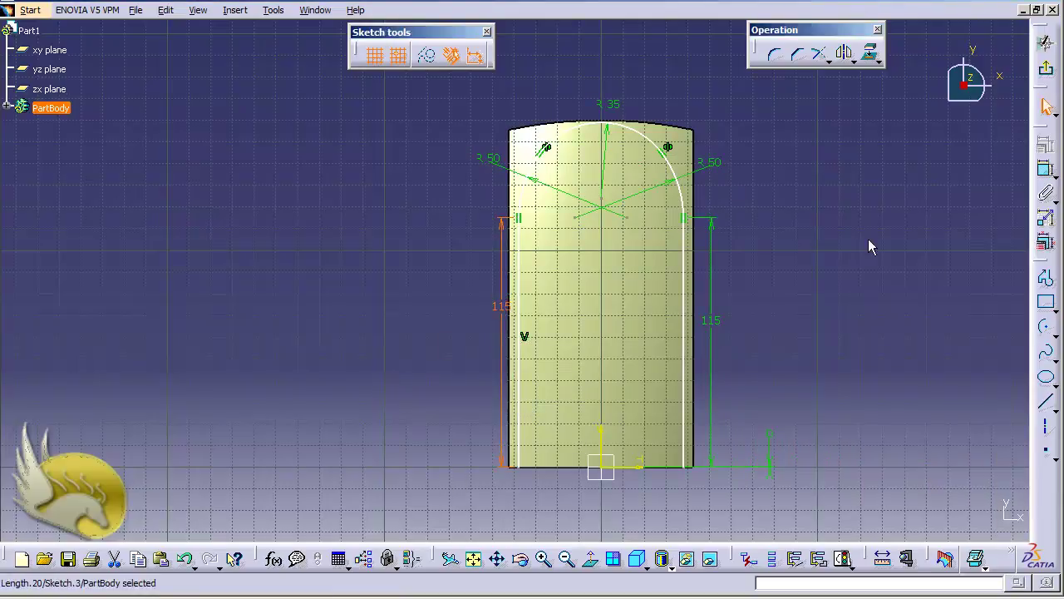
# Step: Exit the arch sketch and open a new sketch on the zx plane
pyautogui.click(1046, 68)
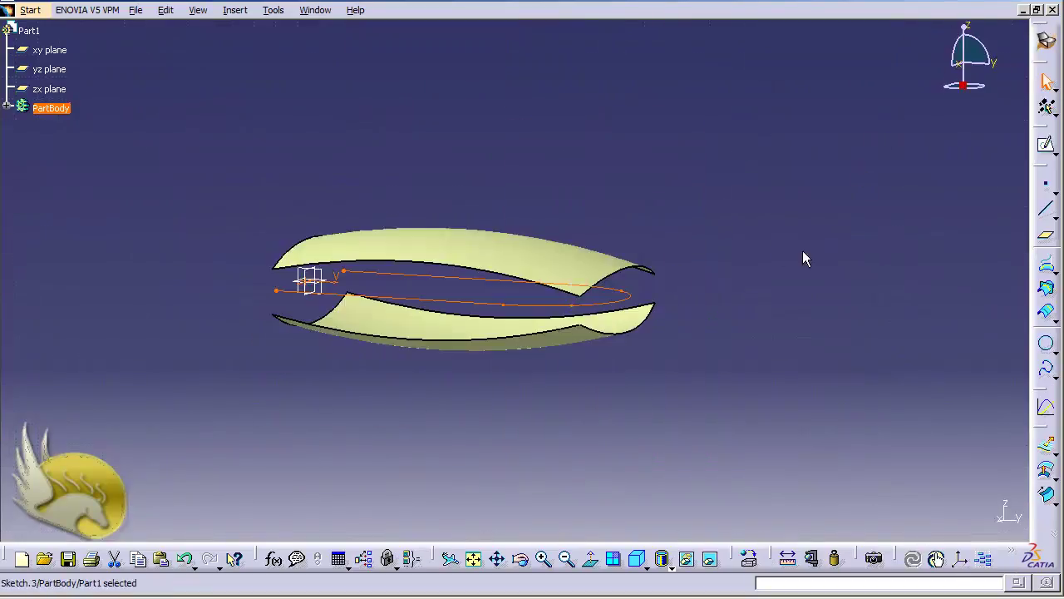
pyautogui.click(729, 335)
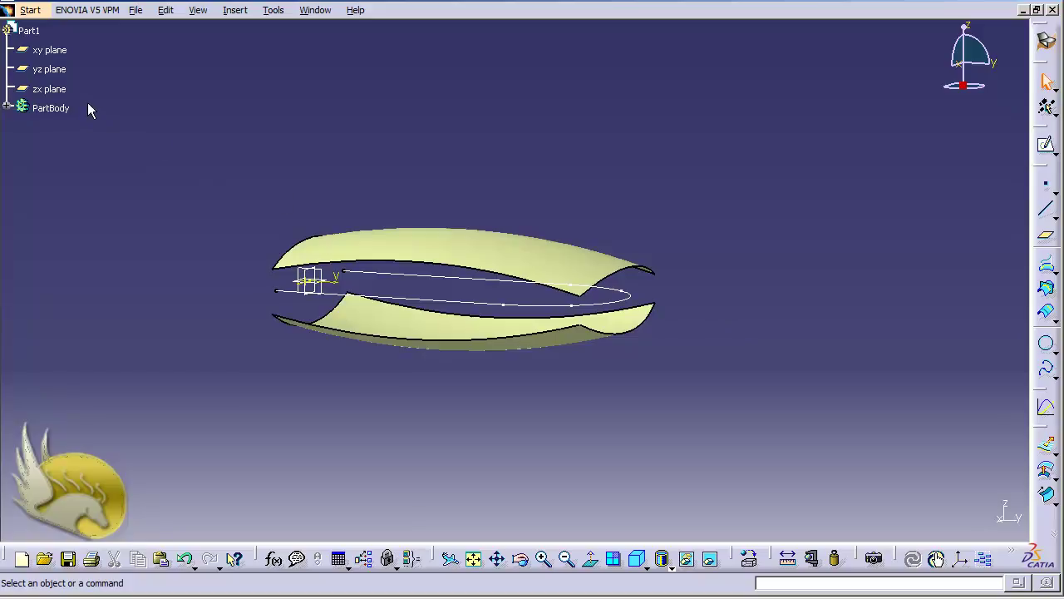
pyautogui.click(61, 92)
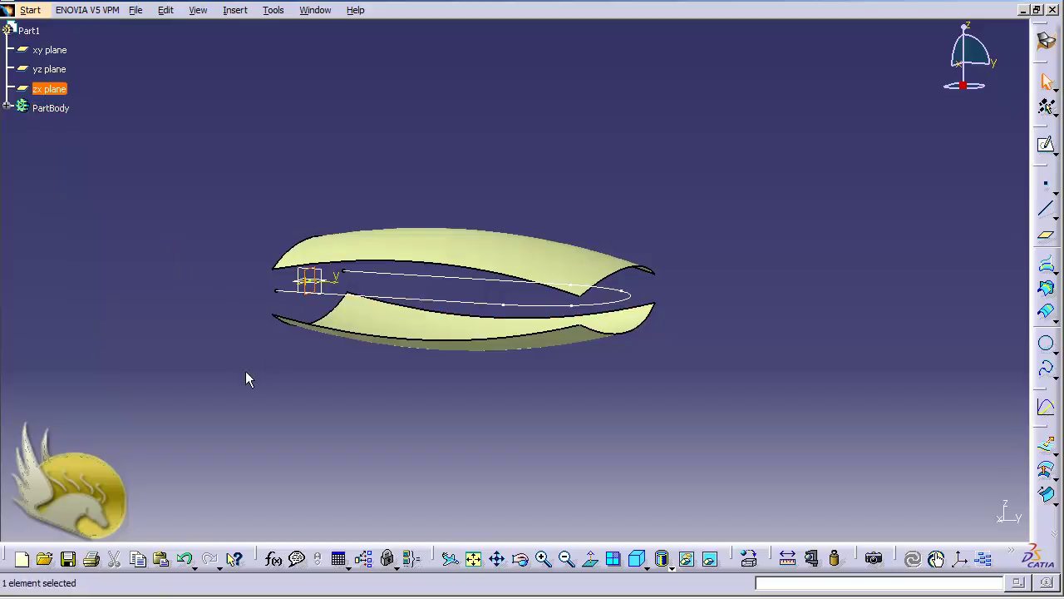
pyautogui.click(1046, 146)
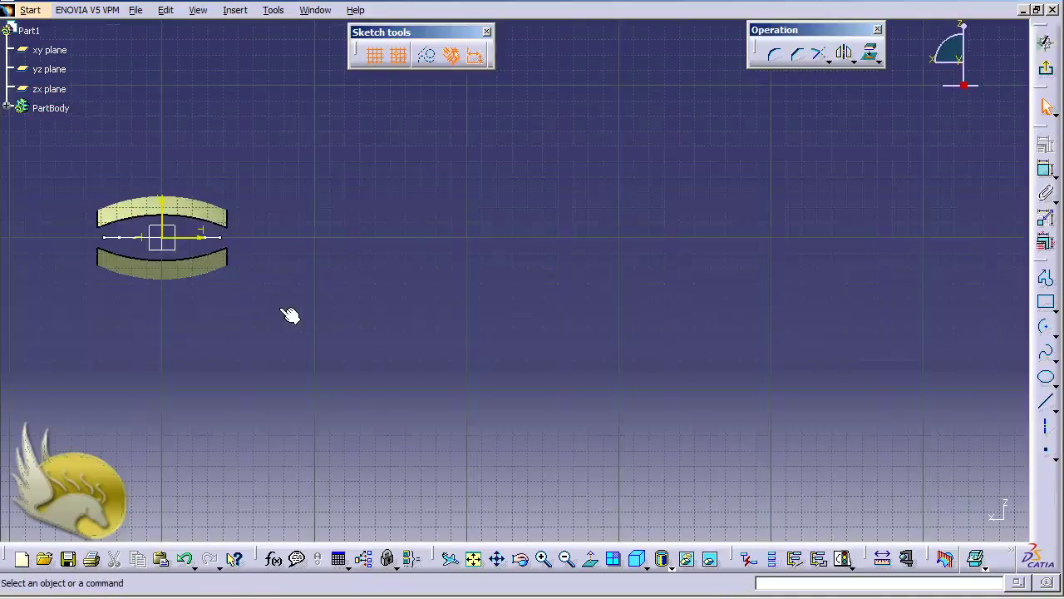
# Step: Draw a centre-point arc of about 22 mm radius to the left of the two surfaces, bulging away from them
pyautogui.hotkey('ctrl', 'Right')
pyautogui.hotkey('ctrl', 'Right')
pyautogui.hotkey('ctrl', 'Right')
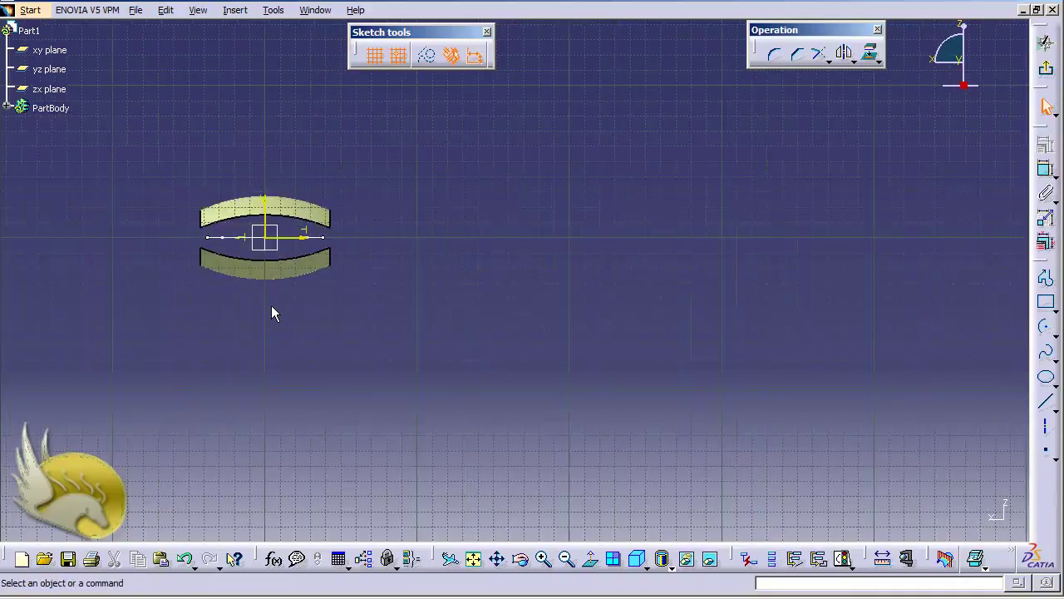
pyautogui.hotkey('ctrl', 'pageup')
pyautogui.hotkey('ctrl', 'pageup')
pyautogui.hotkey('ctrl', 'pageup')
pyautogui.hotkey('ctrl', 'pageup')
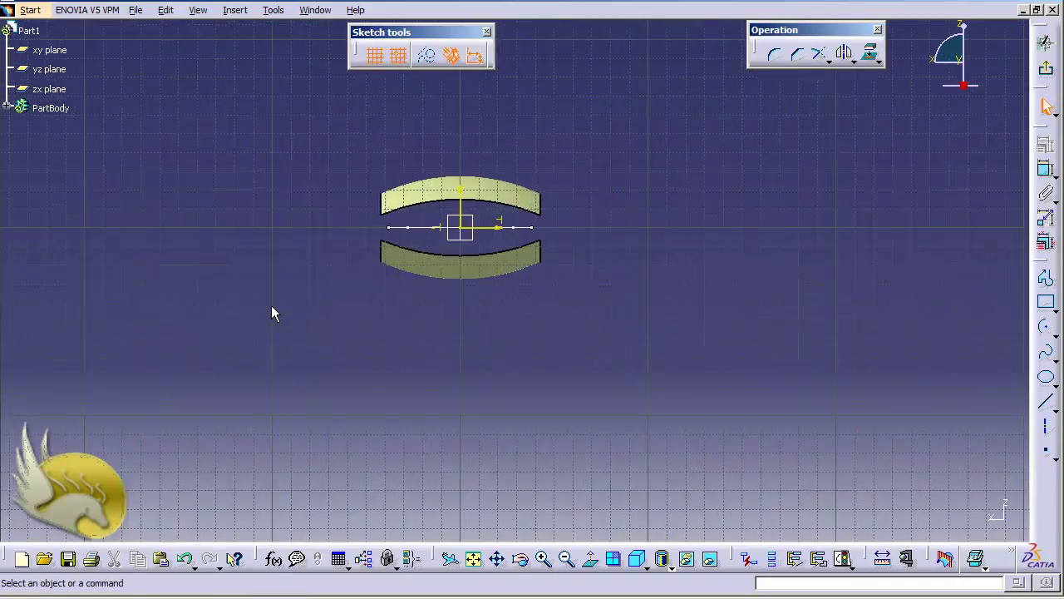
pyautogui.hotkey('ctrl', 'pageup')
pyautogui.hotkey('ctrl', 'pageup')
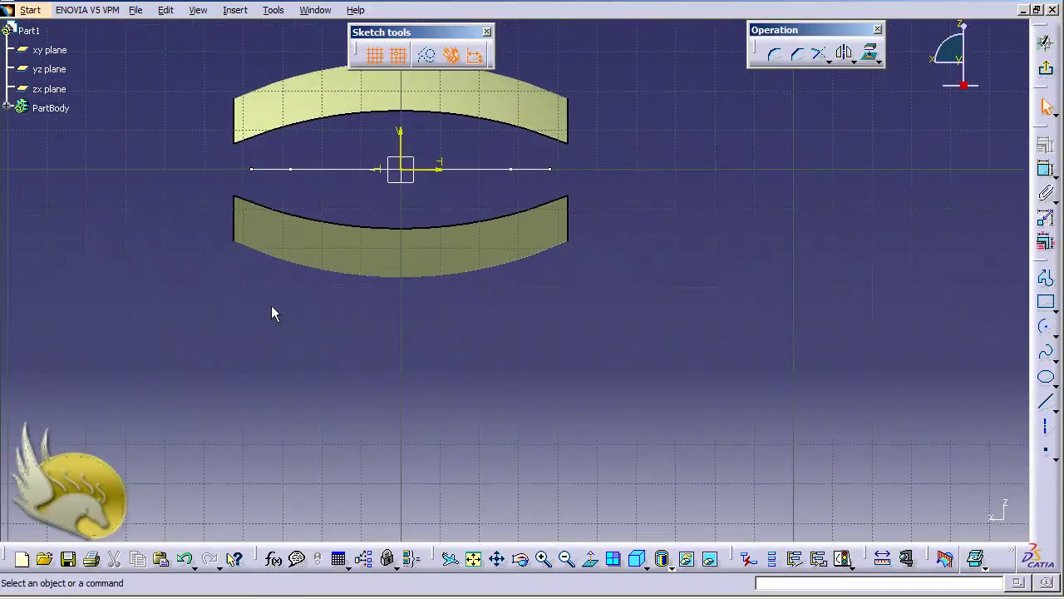
pyautogui.hotkey('ctrl', 'Down')
pyautogui.hotkey('ctrl', 'Down')
pyautogui.hotkey('ctrl', 'Right')
pyautogui.hotkey('ctrl', 'Up')
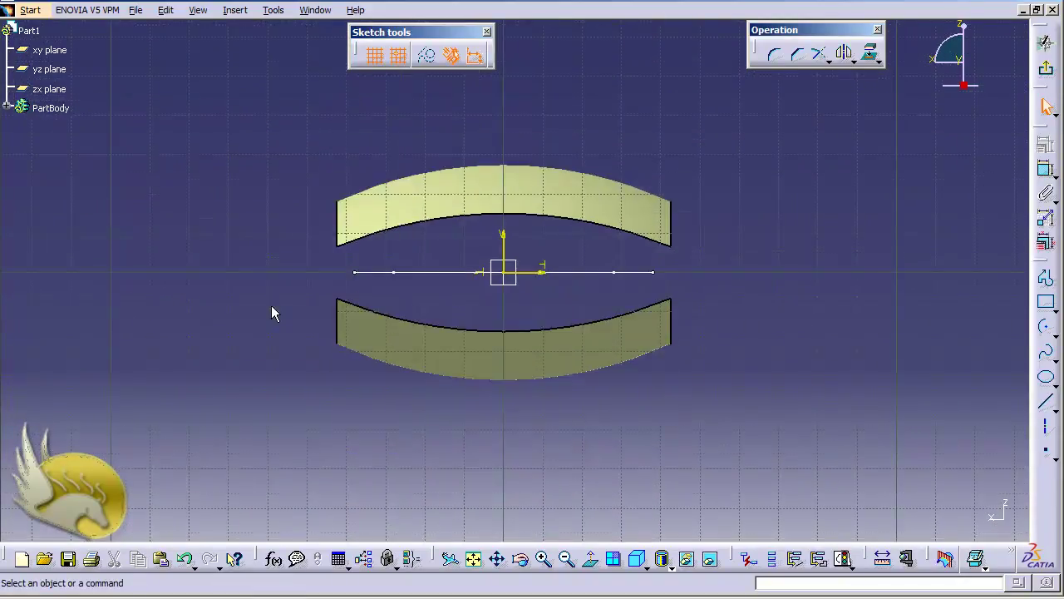
pyautogui.click(1049, 331)
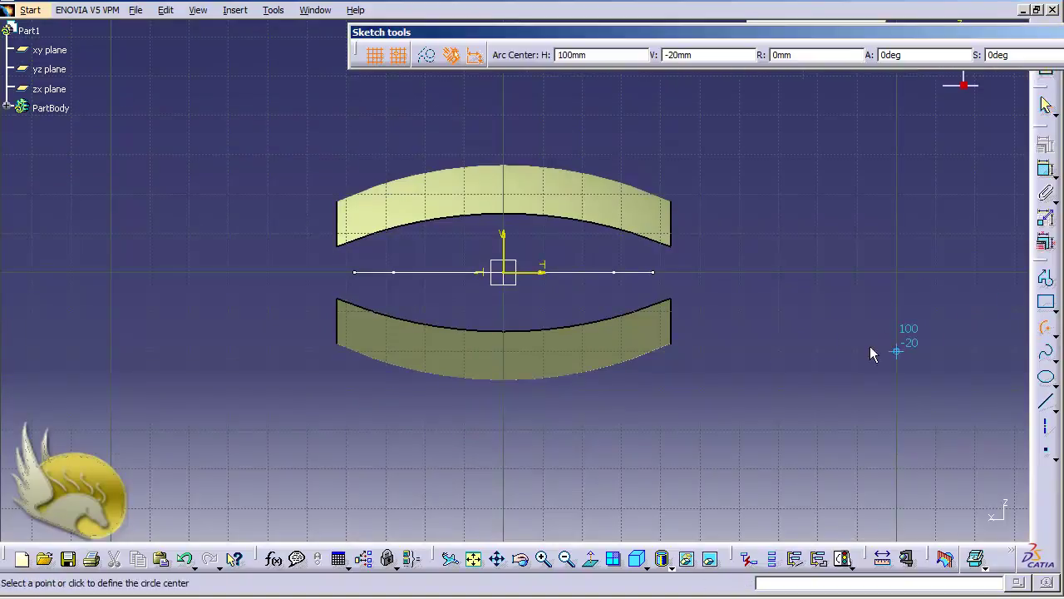
pyautogui.click(241, 366)
pyautogui.click(191, 430)
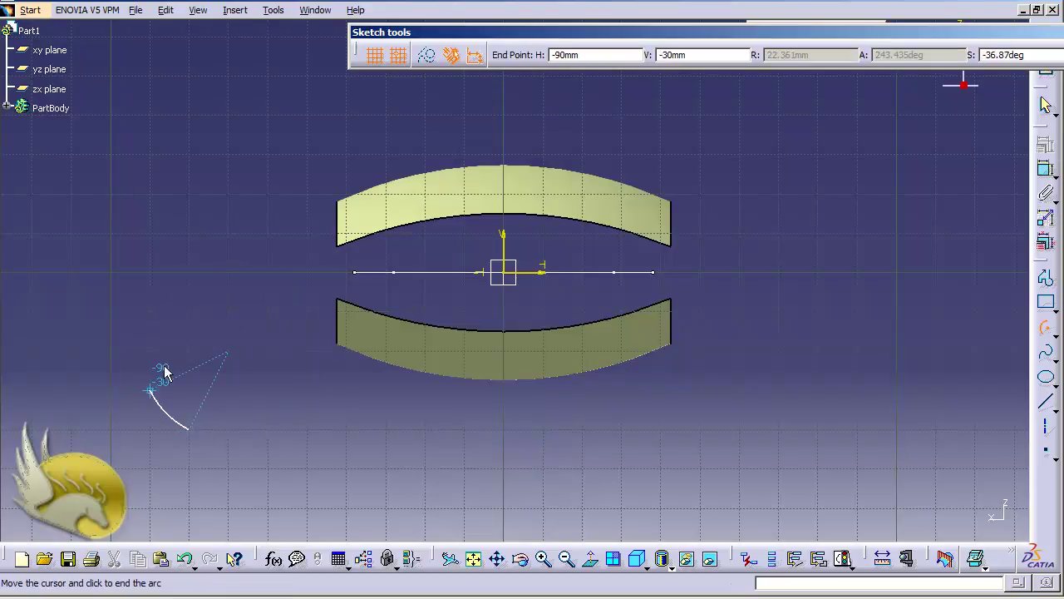
pyautogui.click(152, 310)
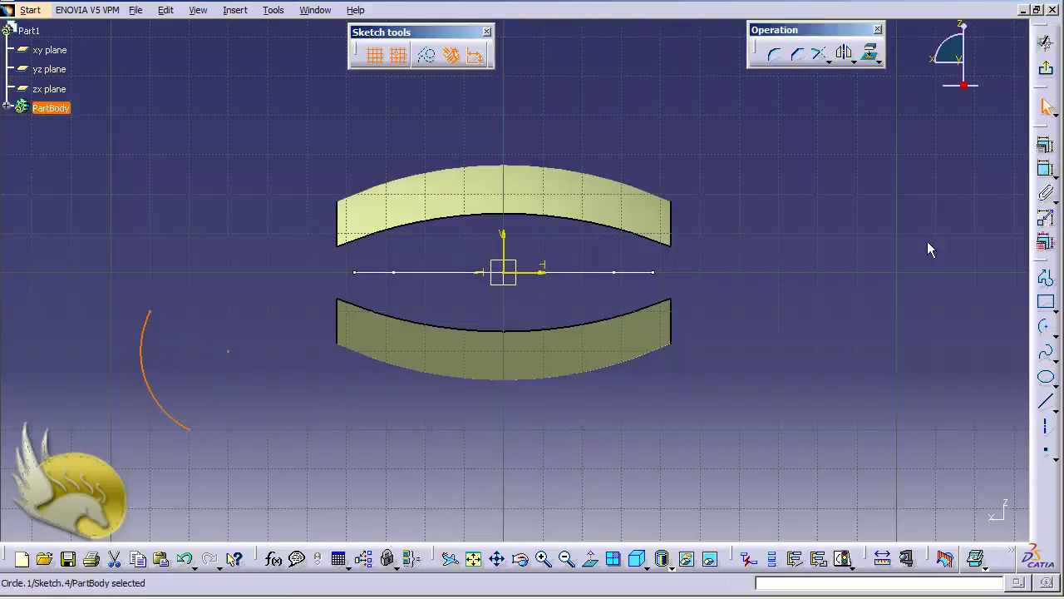
# Step: Dimension the arc's radius and set it to 40 mm
pyautogui.click(1046, 169)
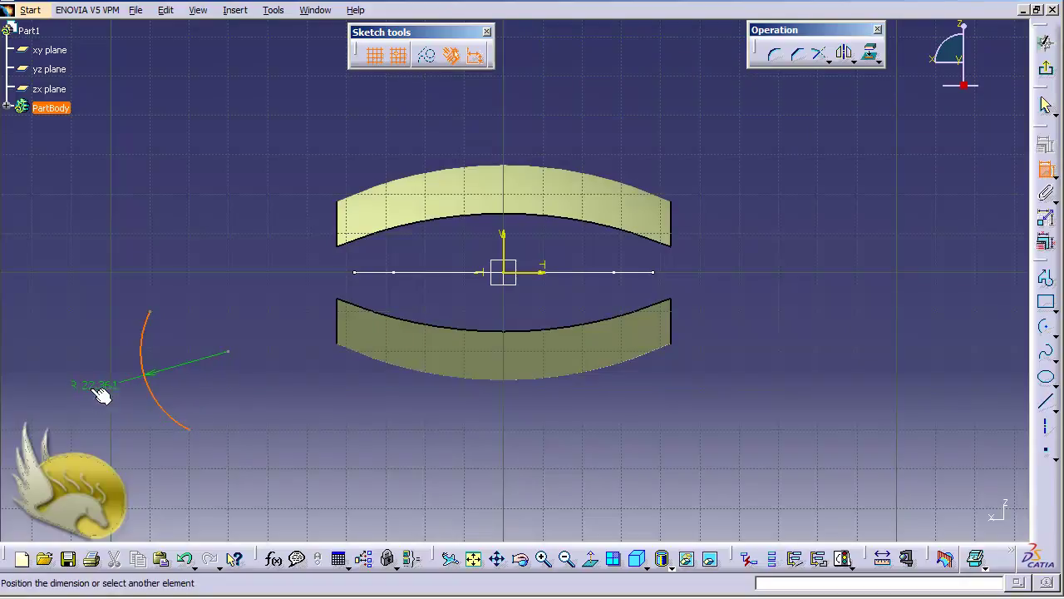
pyautogui.click(92, 395)
pyautogui.doubleClick(90, 396)
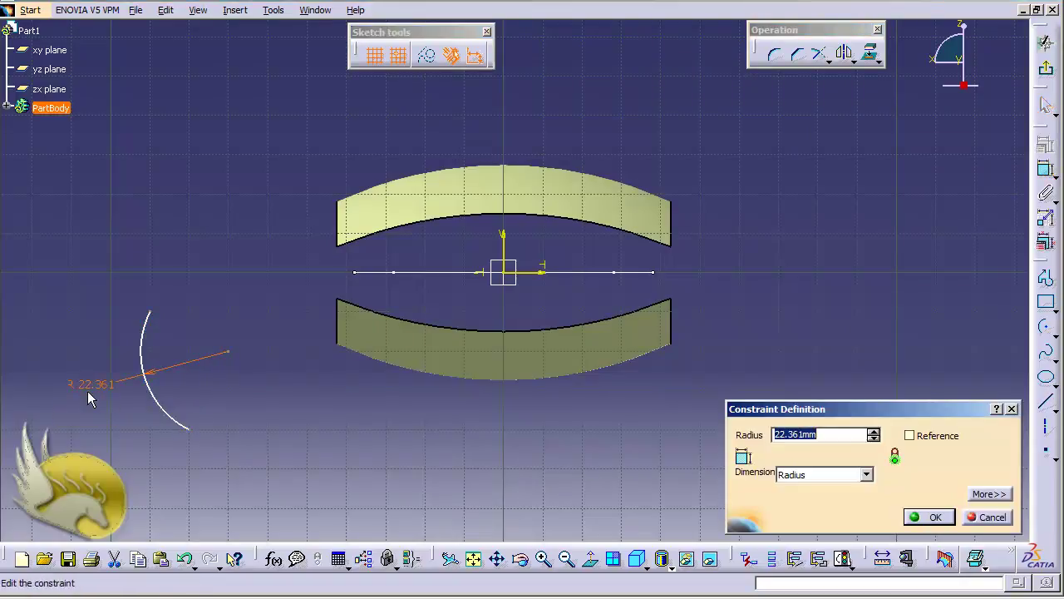
pyautogui.write('40')
pyautogui.press('Return')
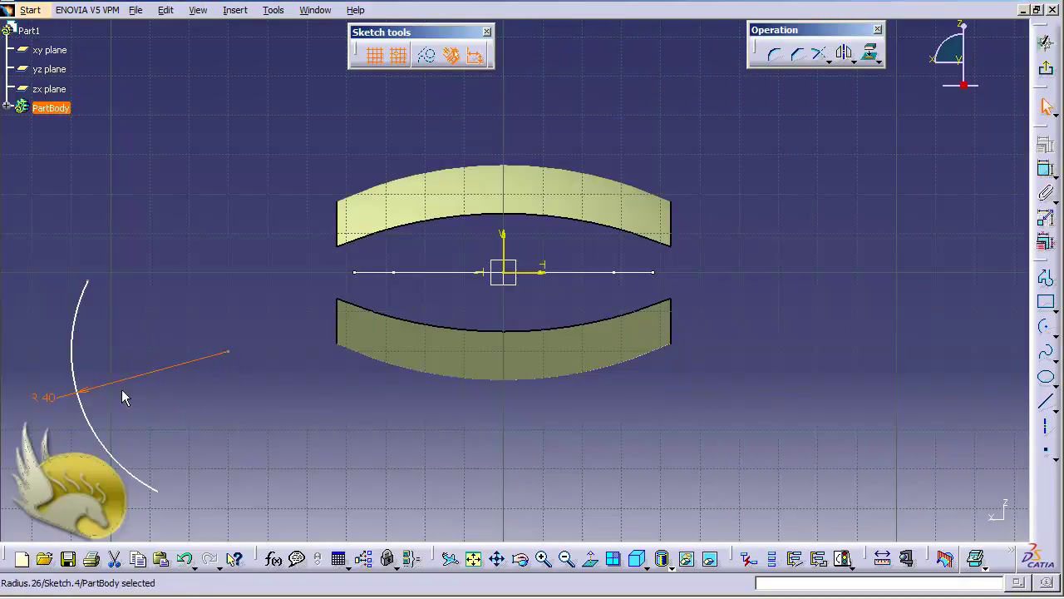
# Step: Dimension the distance between the arc's two end points and set it to 50 mm
pyautogui.click(171, 495)
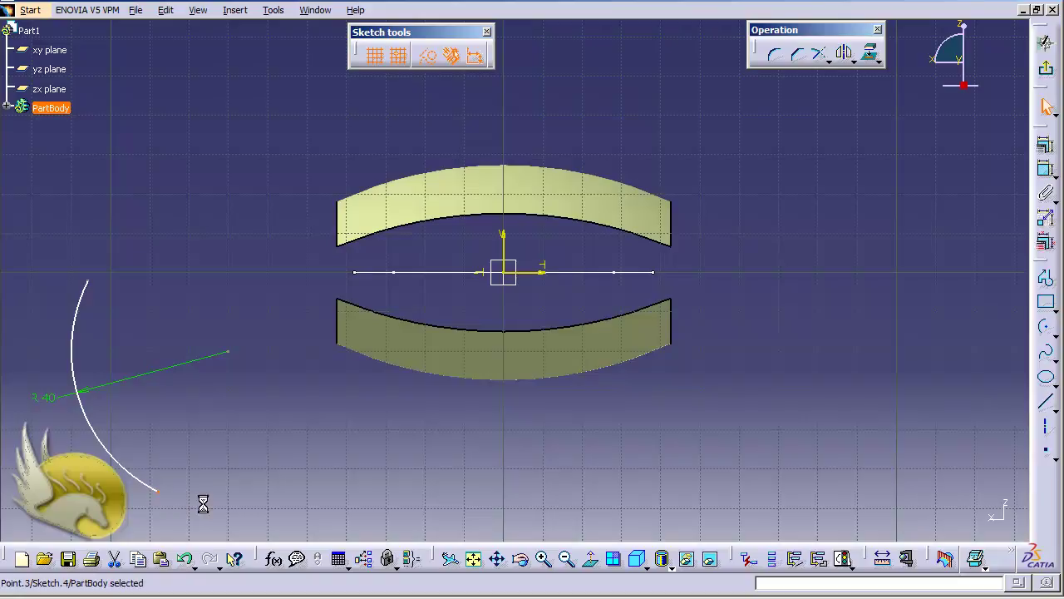
pyautogui.keyDown('ctrl'); pyautogui.click(90, 282); pyautogui.keyUp('ctrl')
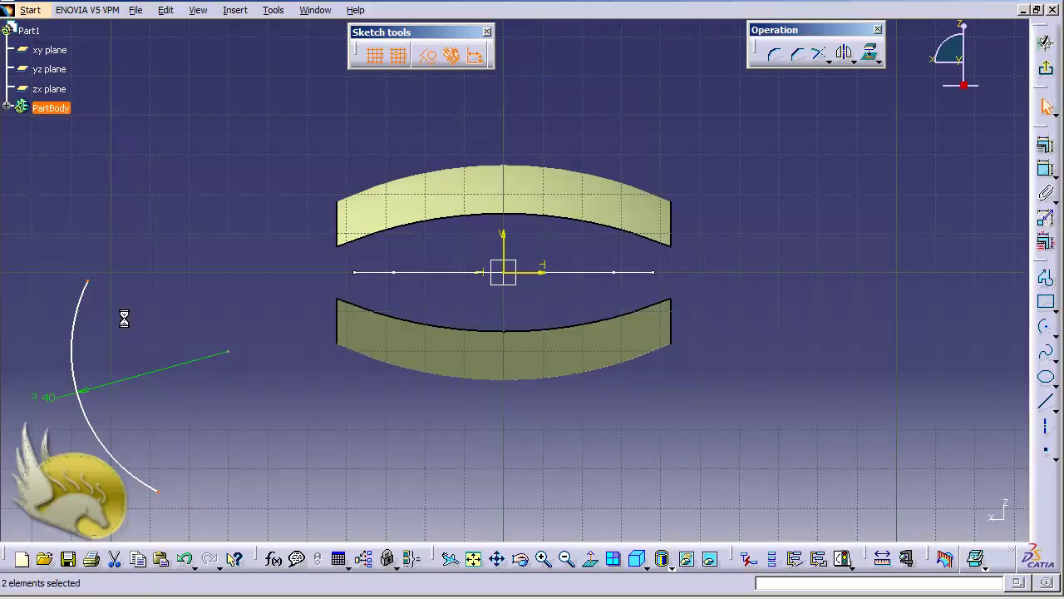
pyautogui.click(1044, 170)
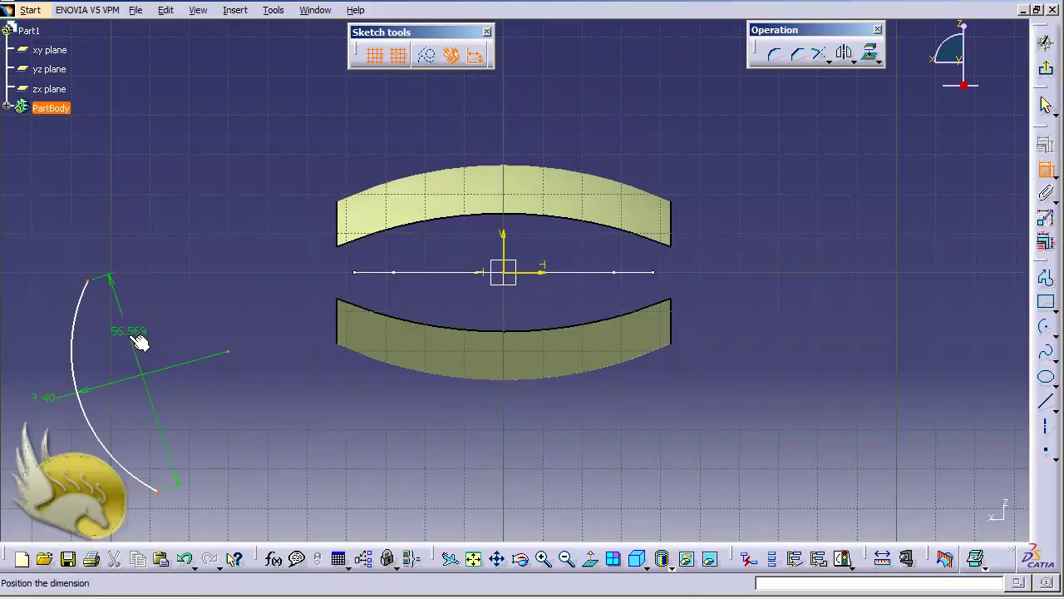
pyautogui.click(135, 346)
pyautogui.doubleClick(131, 335)
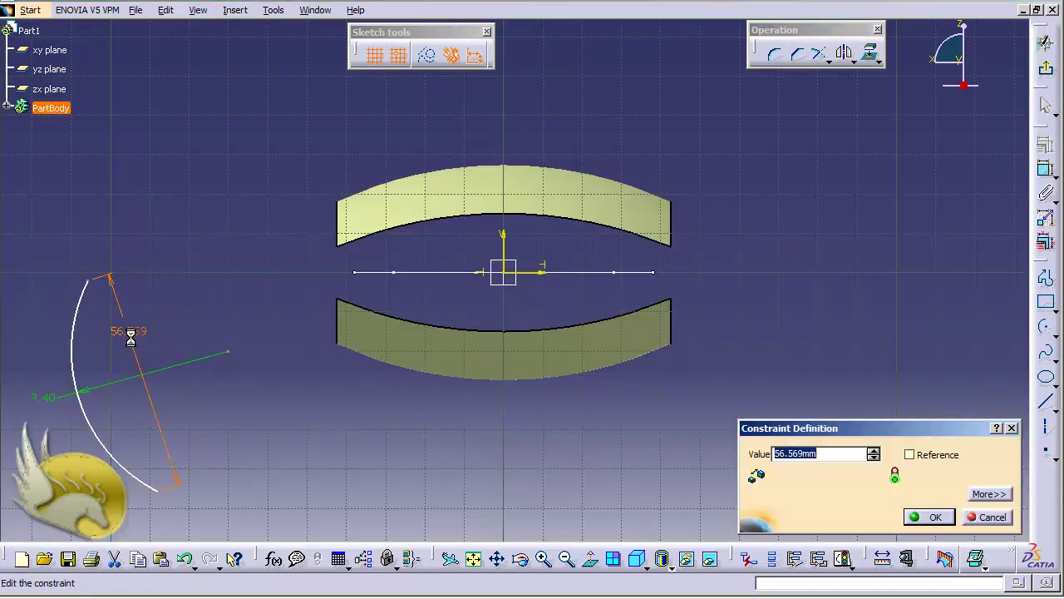
pyautogui.write('50')
pyautogui.press('Return')
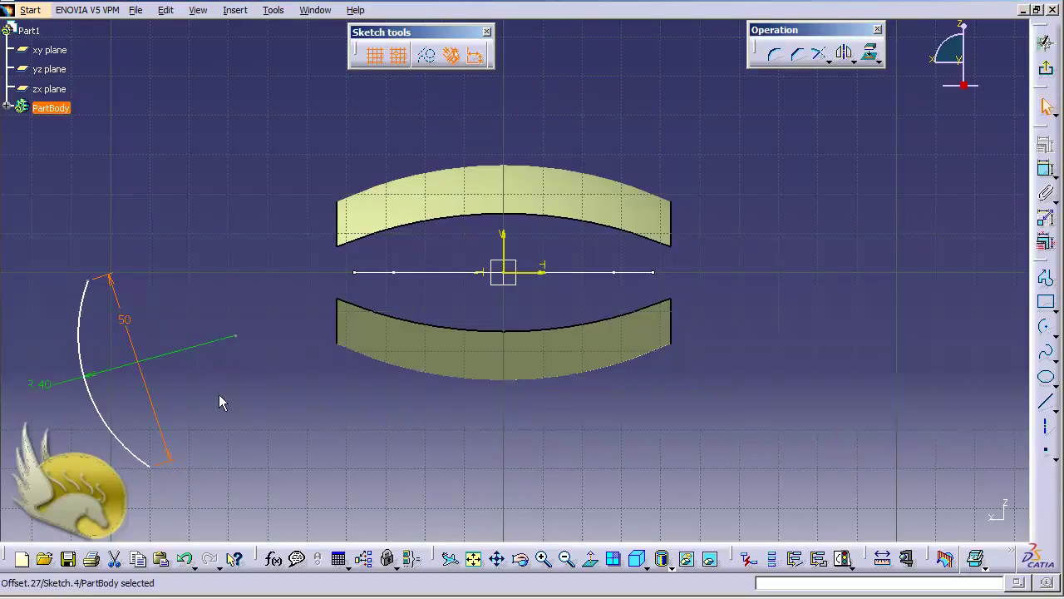
pyautogui.click(245, 420)
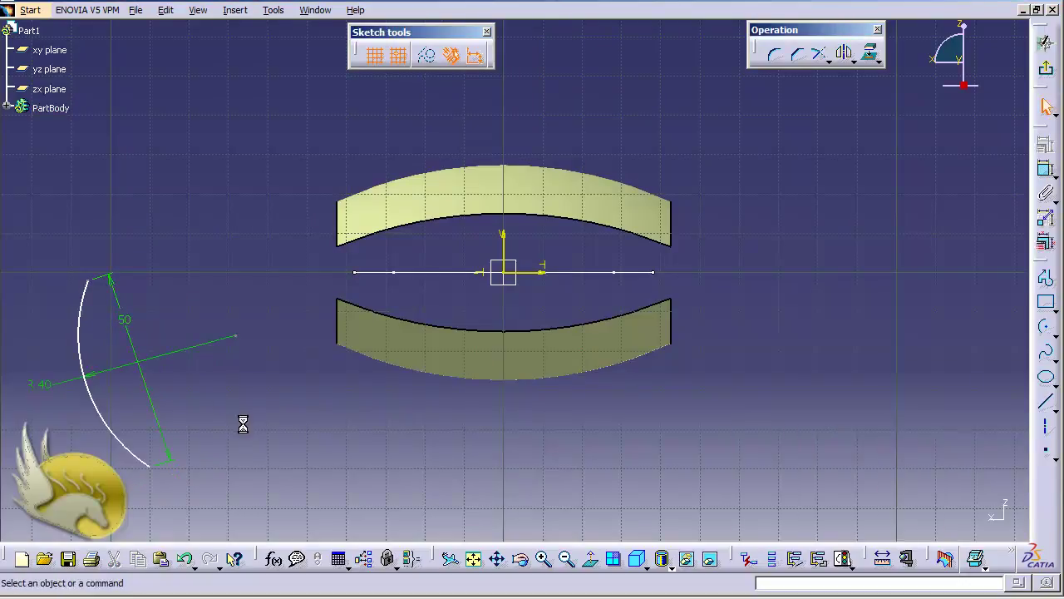
# Step: Try to constrain the arc's two end points with Symmetry about the sketch's horizontal axis
pyautogui.click(151, 466)
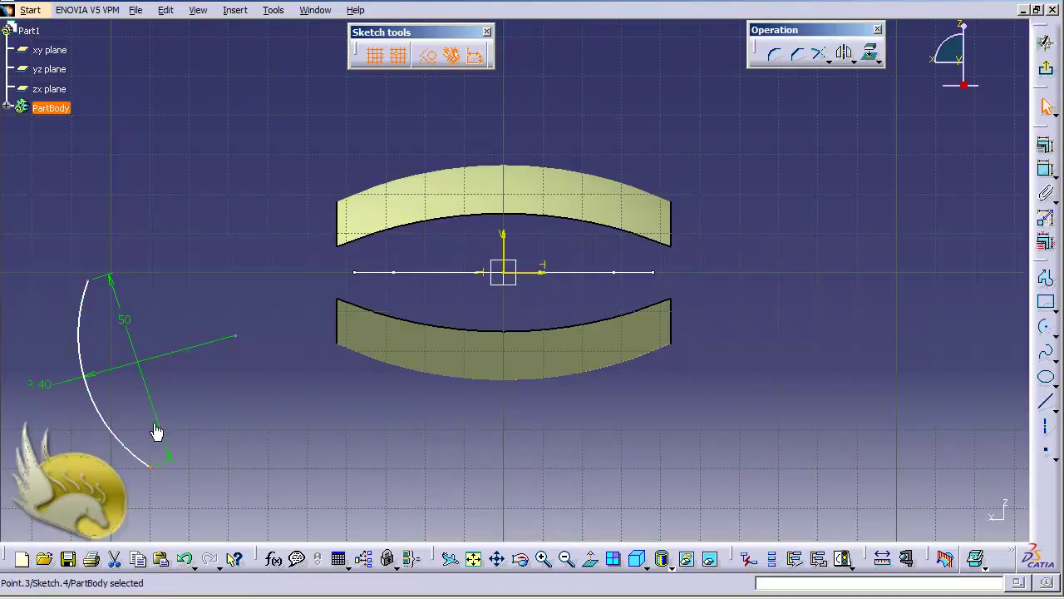
pyautogui.keyDown('ctrl'); pyautogui.click(88, 282); pyautogui.keyUp('ctrl')
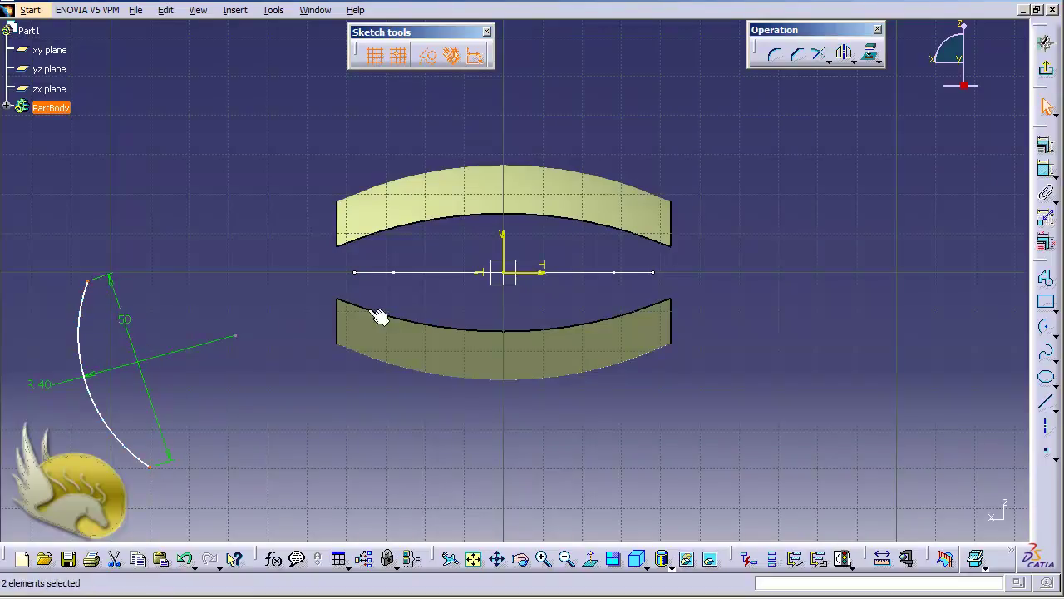
pyautogui.keyDown('ctrl'); pyautogui.click(541, 274); pyautogui.keyUp('ctrl')
pyautogui.click(1046, 146)
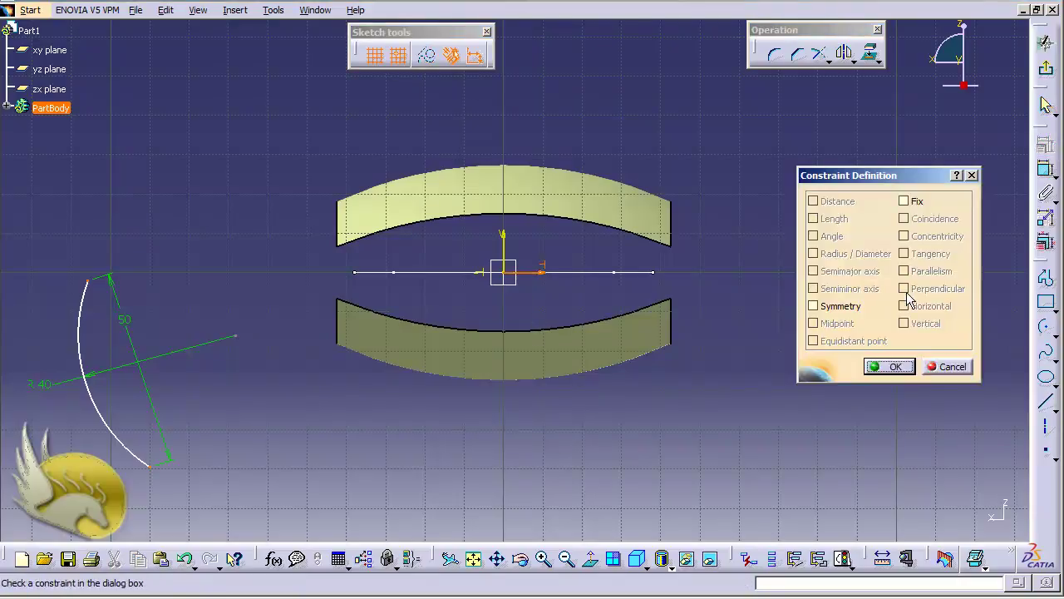
pyautogui.click(840, 307)
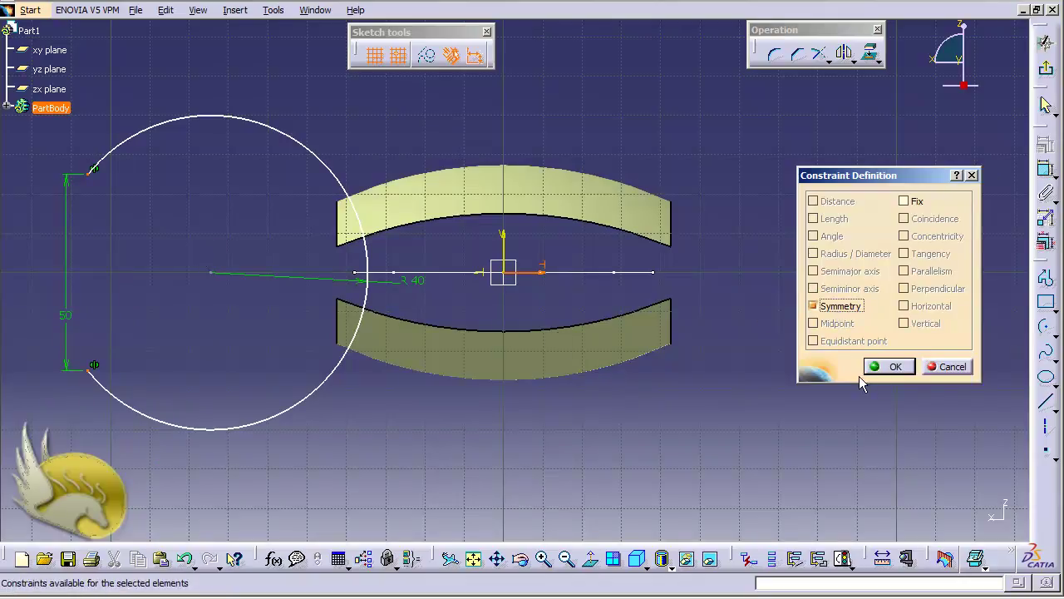
pyautogui.click(947, 367)
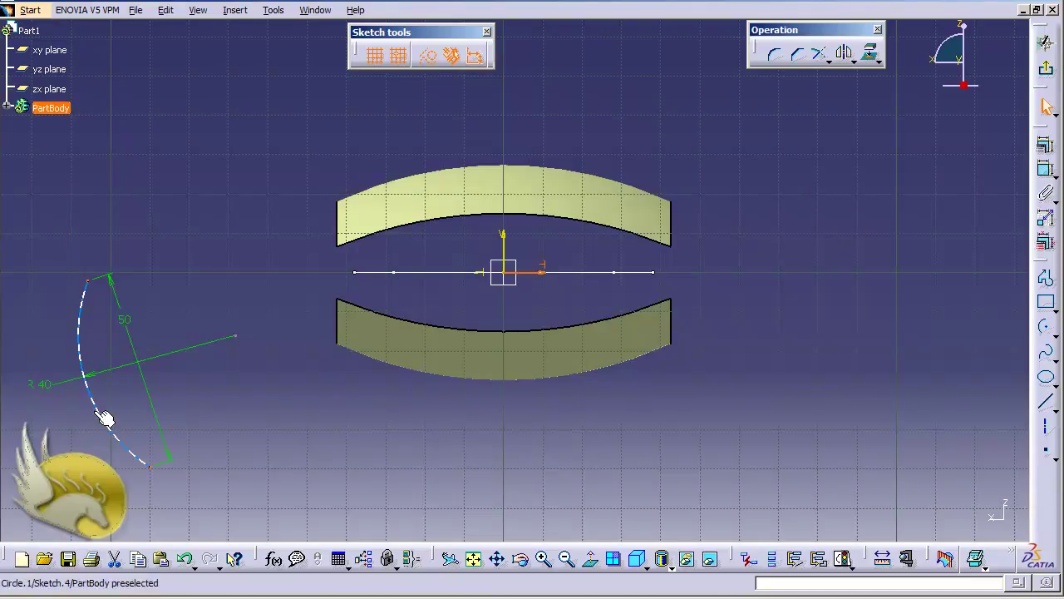
# Step: Move the arc up and closer to the surfaces so that it straddles the horizontal axis
pyautogui.moveTo(104, 418)
pyautogui.mouseDown()
pyautogui.moveTo(91, 404)
pyautogui.moveTo(219, 325)
pyautogui.mouseUp()
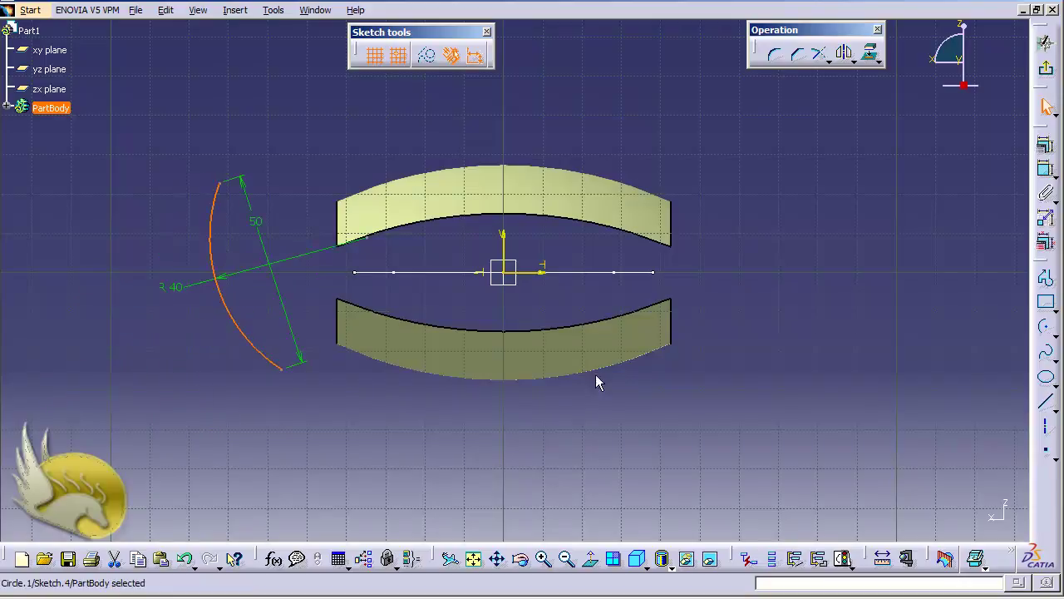
# Step: Constrain the 40 mm arc's two end points with Symmetry about the sketch's horizontal axis
pyautogui.click(458, 402)
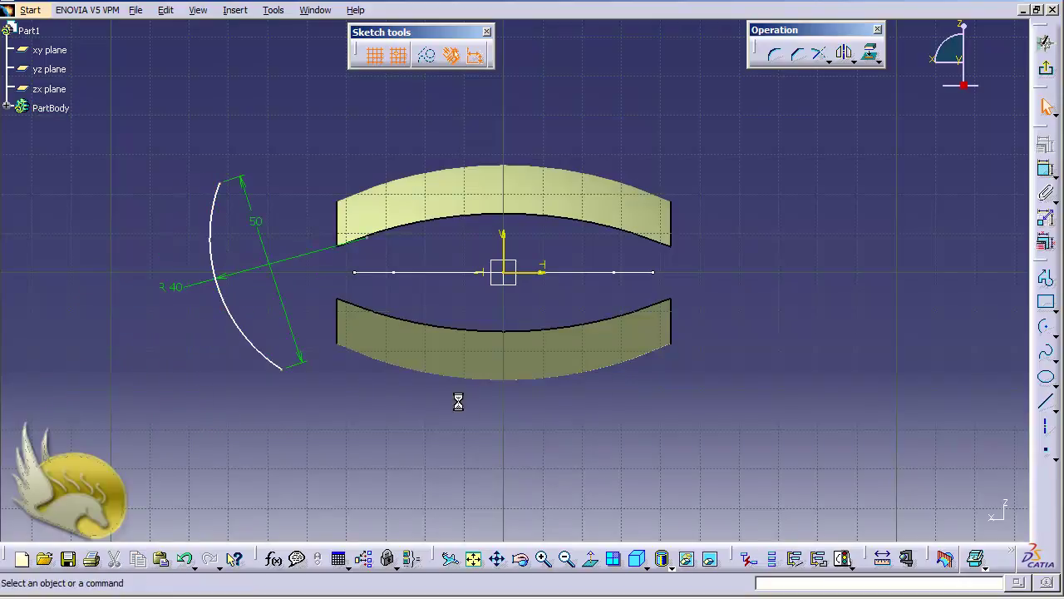
pyautogui.click(287, 371)
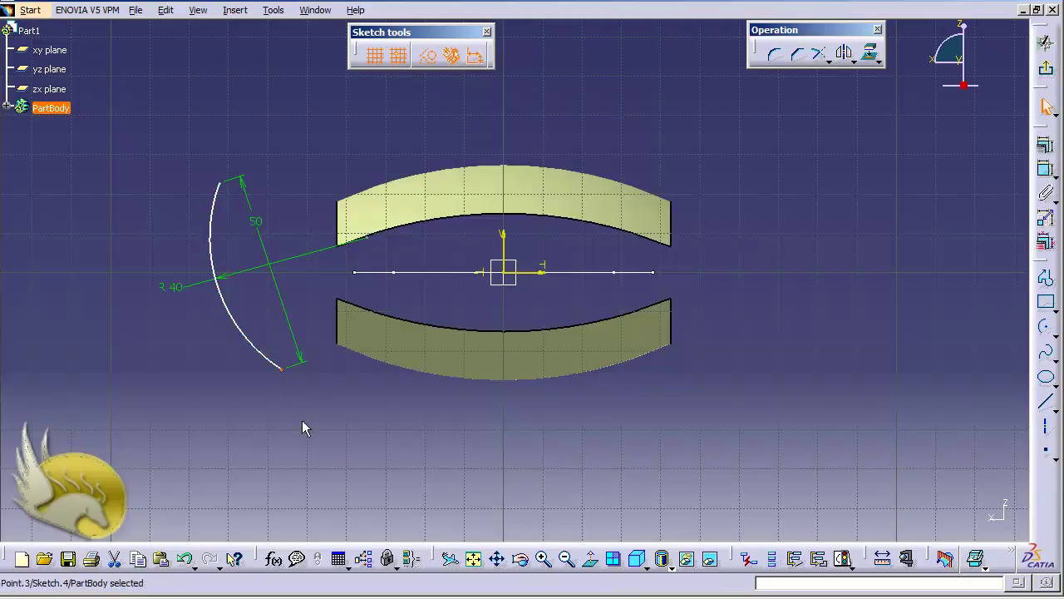
pyautogui.keyDown('ctrl'); pyautogui.click(223, 179); pyautogui.keyUp('ctrl')
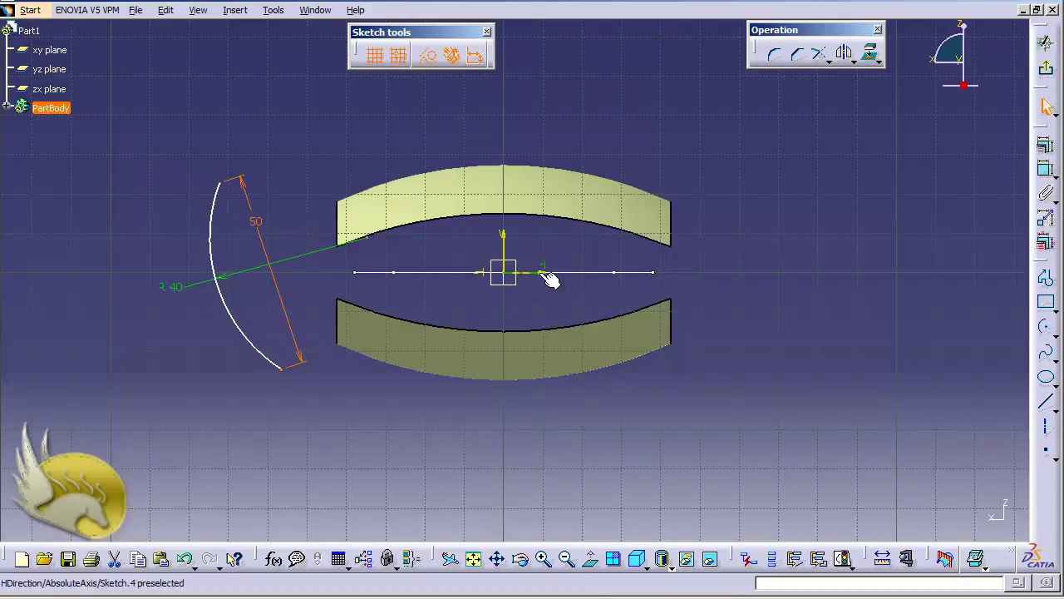
pyautogui.keyDown('ctrl'); pyautogui.click(220, 182); pyautogui.keyUp('ctrl')
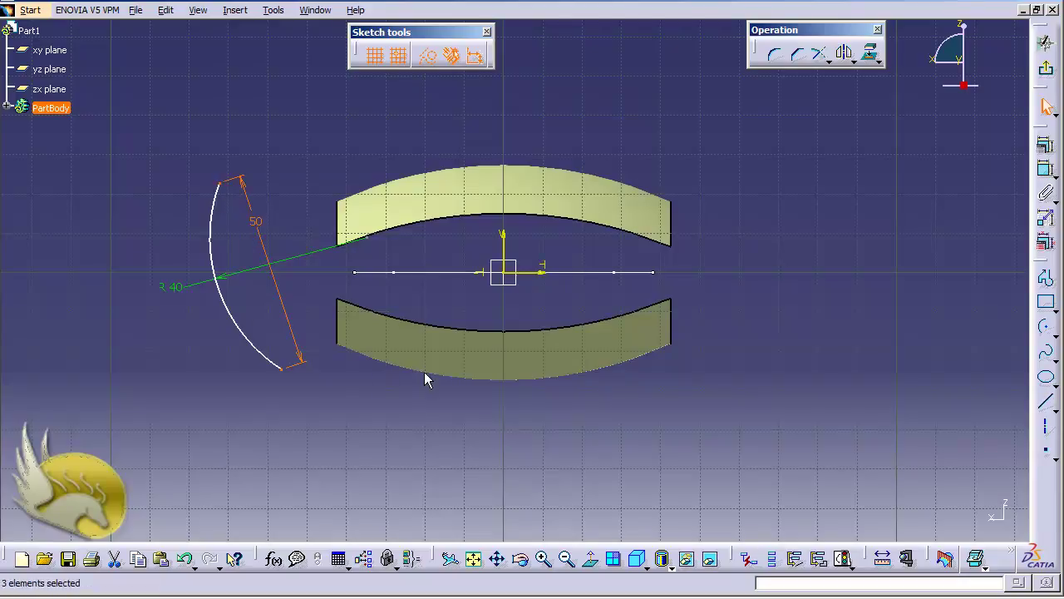
pyautogui.keyDown('ctrl'); pyautogui.click(539, 273); pyautogui.keyUp('ctrl')
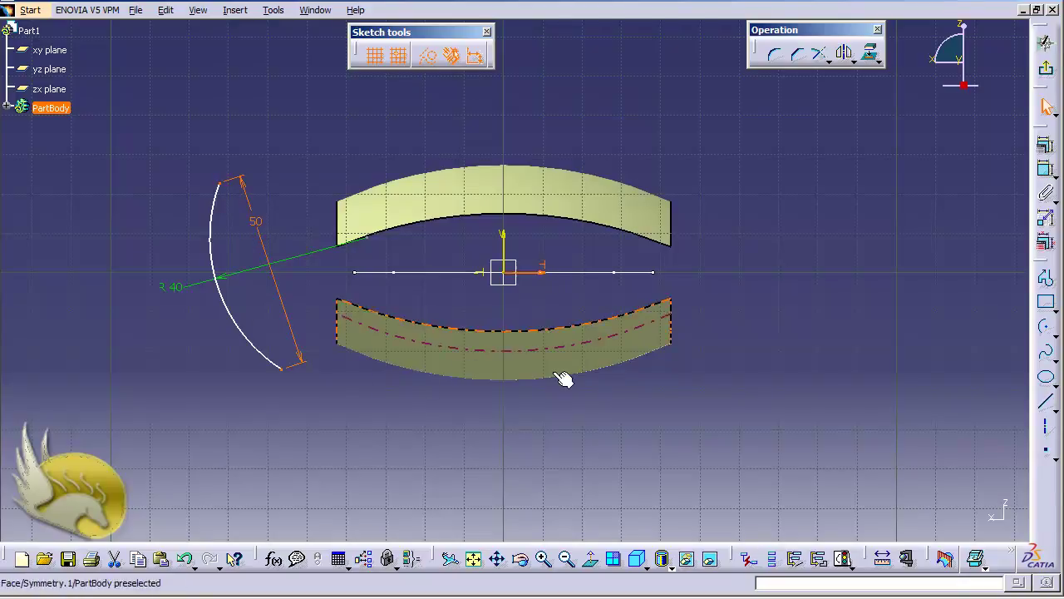
pyautogui.click(1047, 153)
pyautogui.click(848, 306)
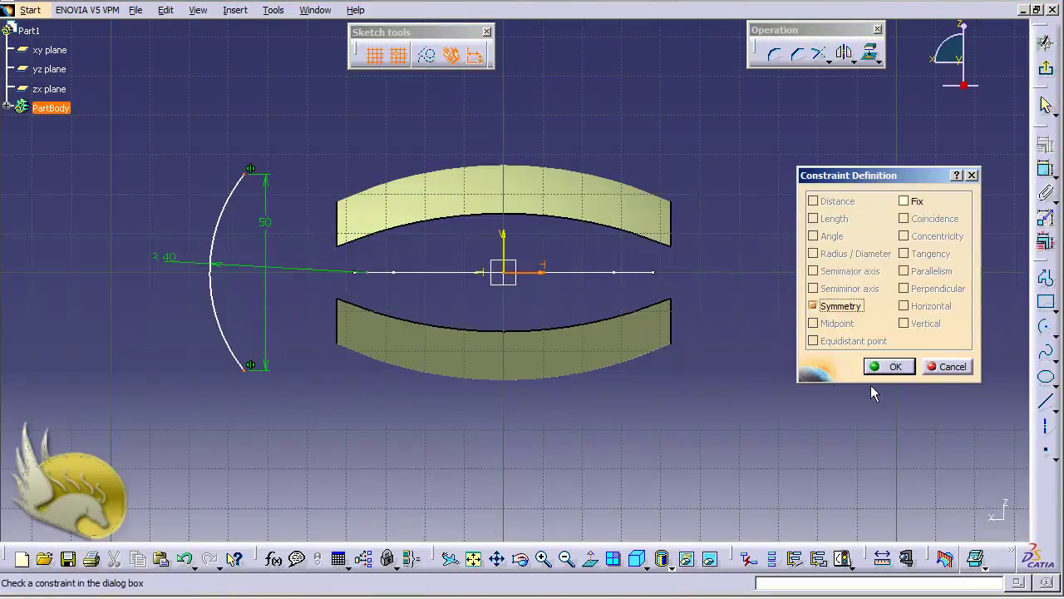
pyautogui.click(884, 367)
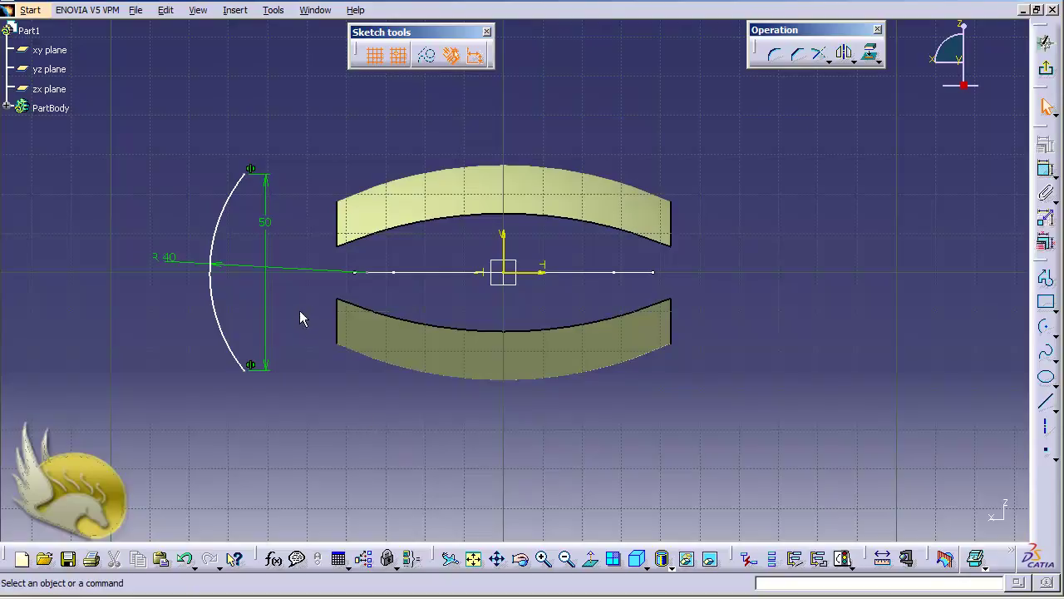
# Step: Constrain the arc with Coincidence to the nearest end point of the arch profile and exit the sketch
pyautogui.click(215, 288)
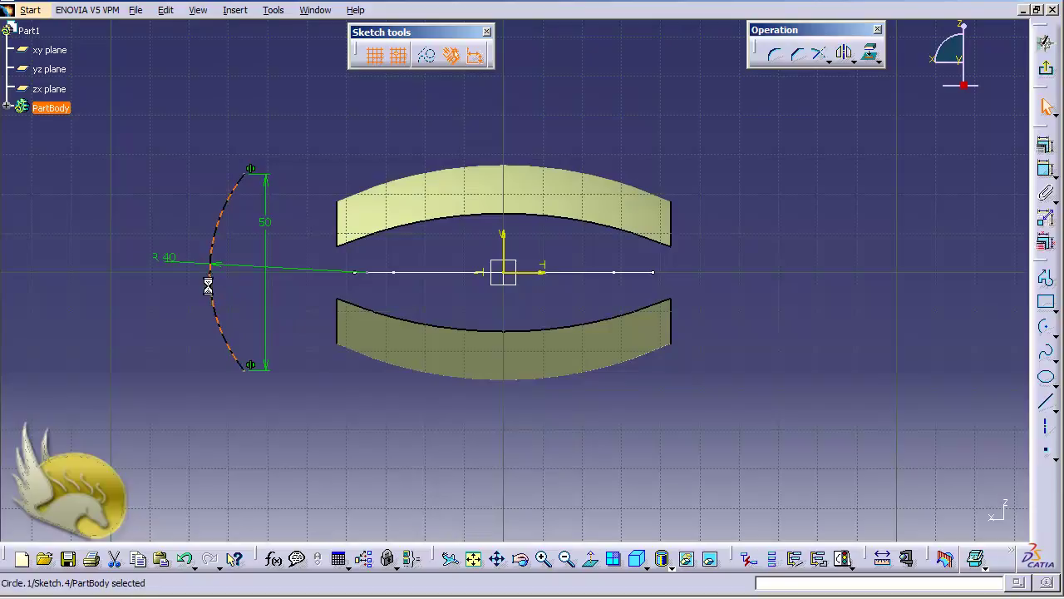
pyautogui.keyDown('ctrl'); pyautogui.click(356, 273); pyautogui.keyUp('ctrl')
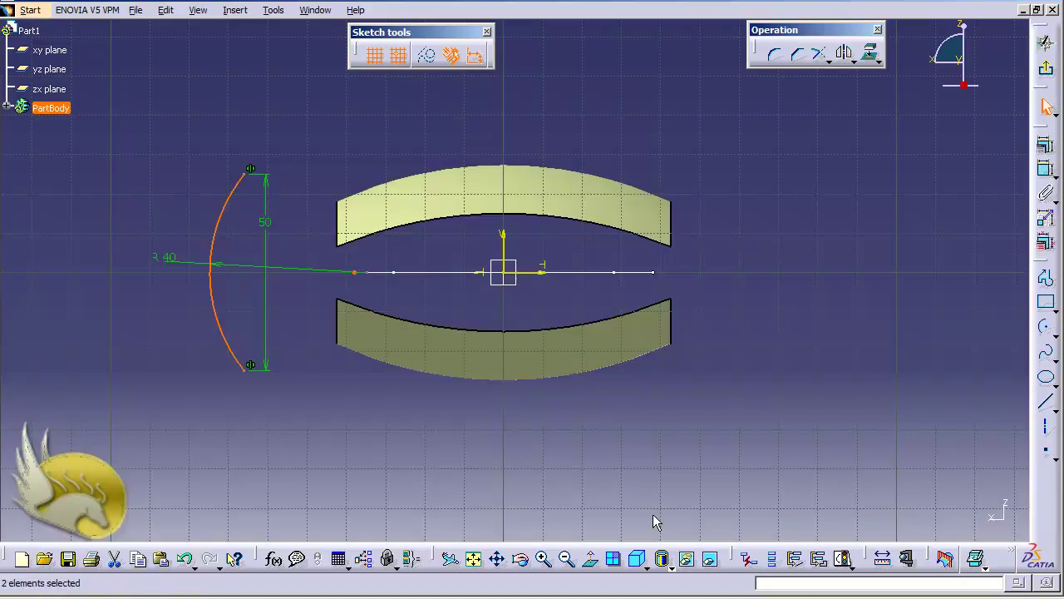
pyautogui.hotkey('shift', 'Down')
pyautogui.hotkey('shift', 'Down')
pyautogui.hotkey('shift', 'Down')
pyautogui.hotkey('shift', 'Down')
pyautogui.hotkey('shift', 'Down')
pyautogui.hotkey('shift', 'Down')
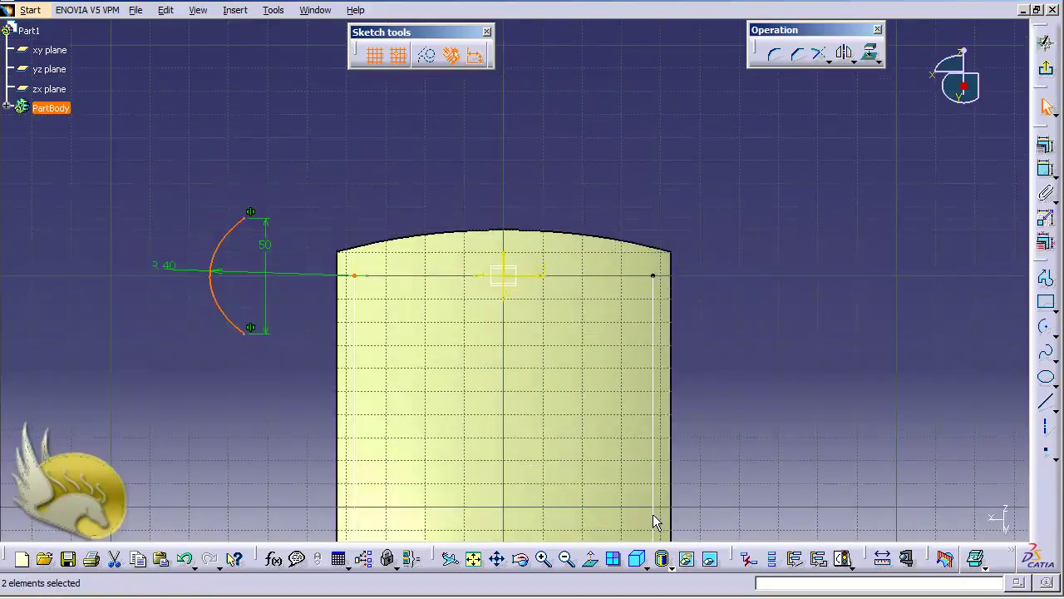
pyautogui.hotkey('shift', 'Down')
pyautogui.hotkey('shift', 'Down')
pyautogui.hotkey('shift', 'Down')
pyautogui.hotkey('shift', 'Down')
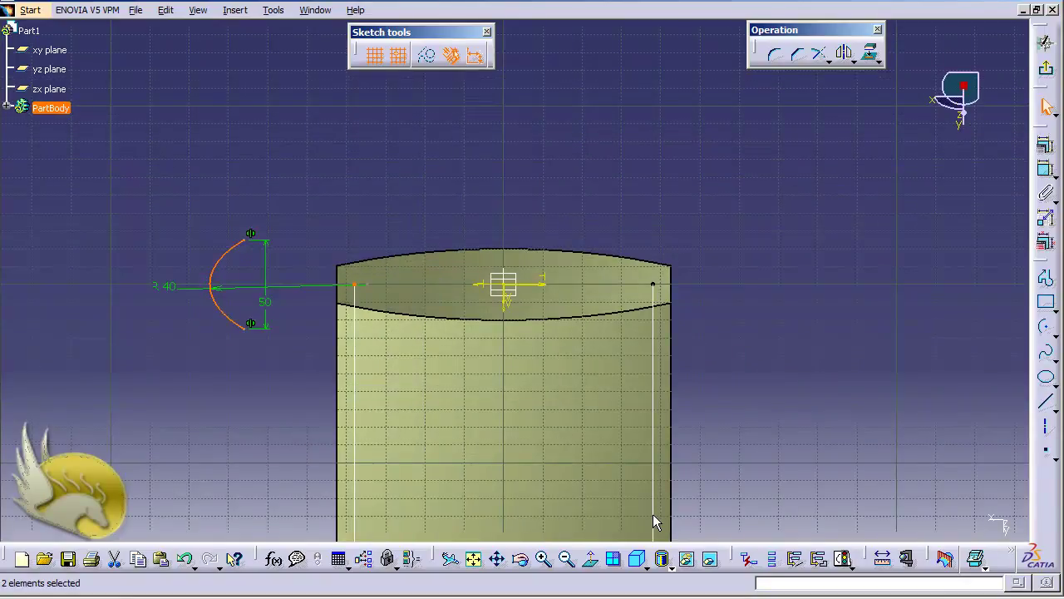
pyautogui.hotkey('shift', 'Up')
pyautogui.hotkey('shift', 'Up')
pyautogui.hotkey('shift', 'Up')
pyautogui.hotkey('shift', 'Up')
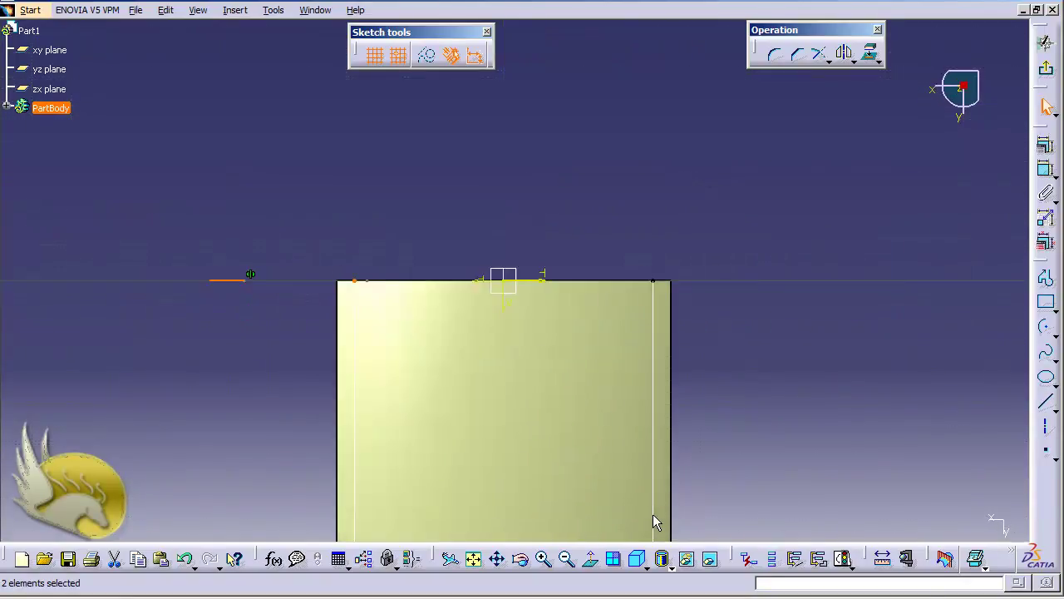
pyautogui.hotkey('shift', 'Up')
pyautogui.hotkey('shift', 'Up')
pyautogui.hotkey('shift', 'Up')
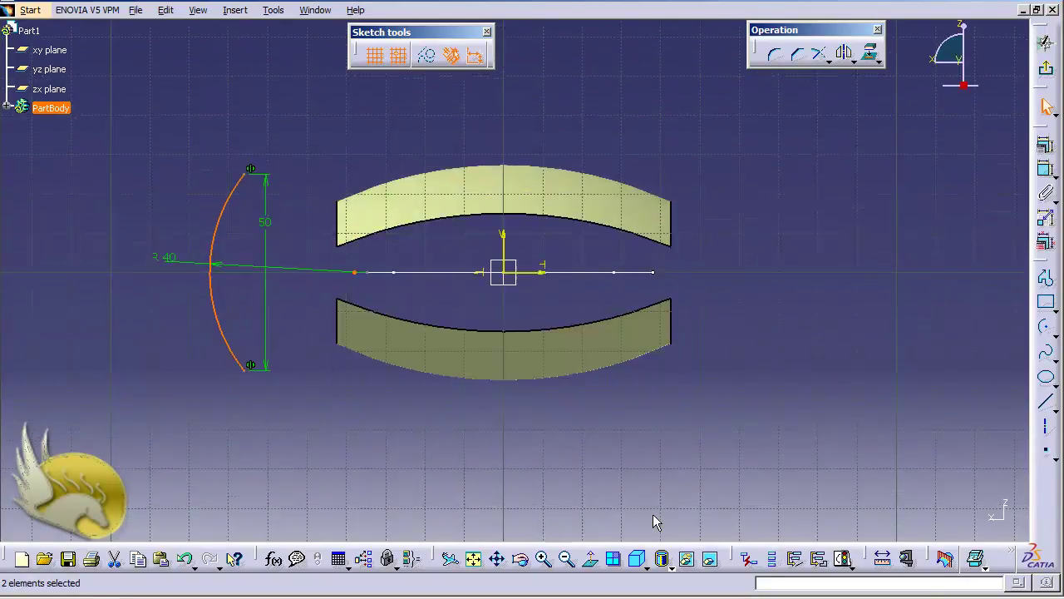
pyautogui.hotkey('shift', 'Up')
pyautogui.hotkey('shift', 'Up')
pyautogui.hotkey('shift', 'Up')
pyautogui.click(1046, 144)
pyautogui.click(944, 220)
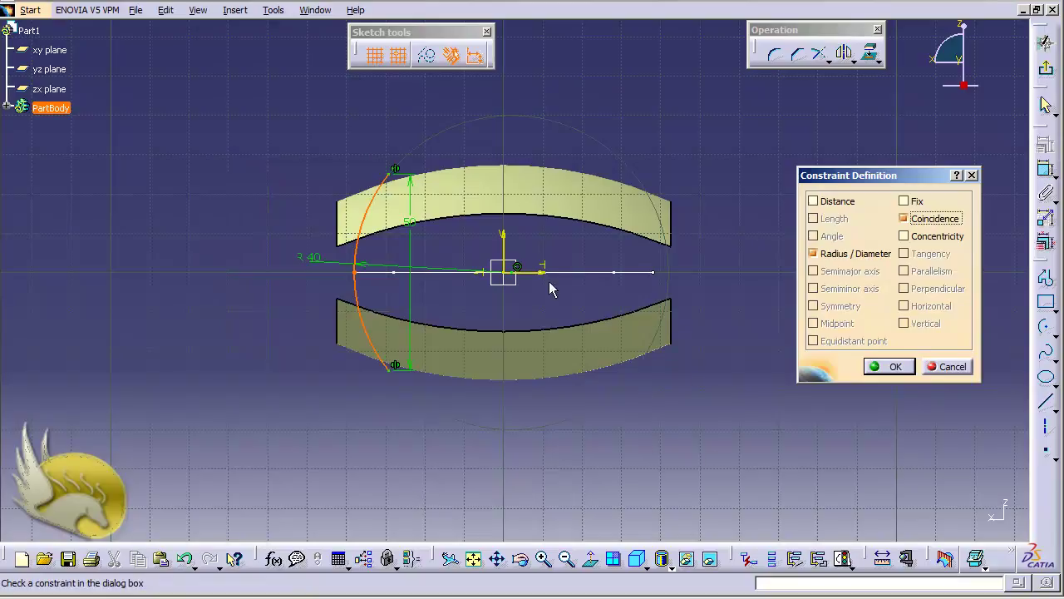
pyautogui.click(879, 370)
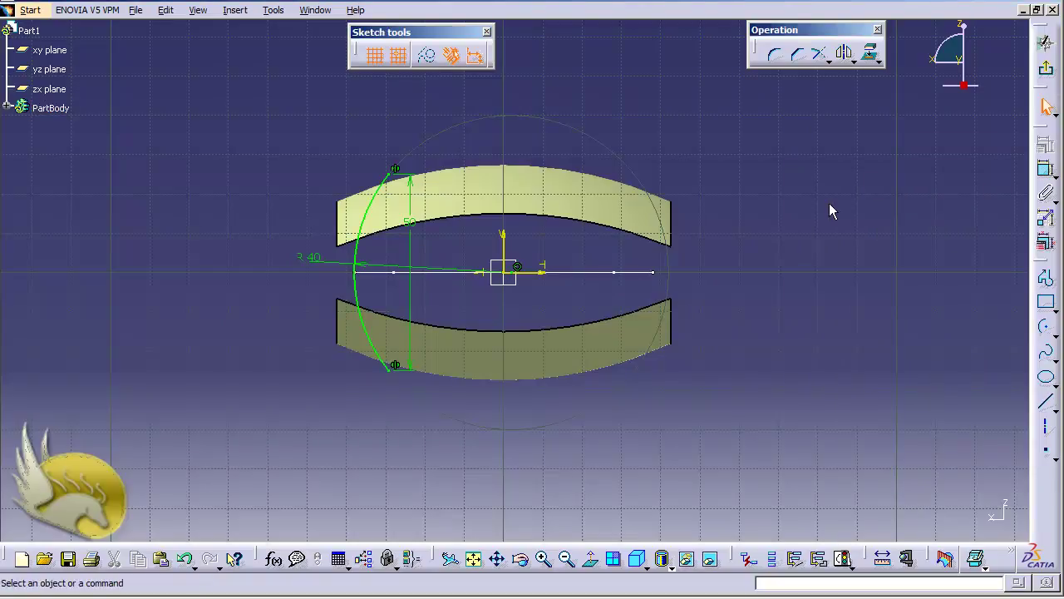
pyautogui.click(1046, 67)
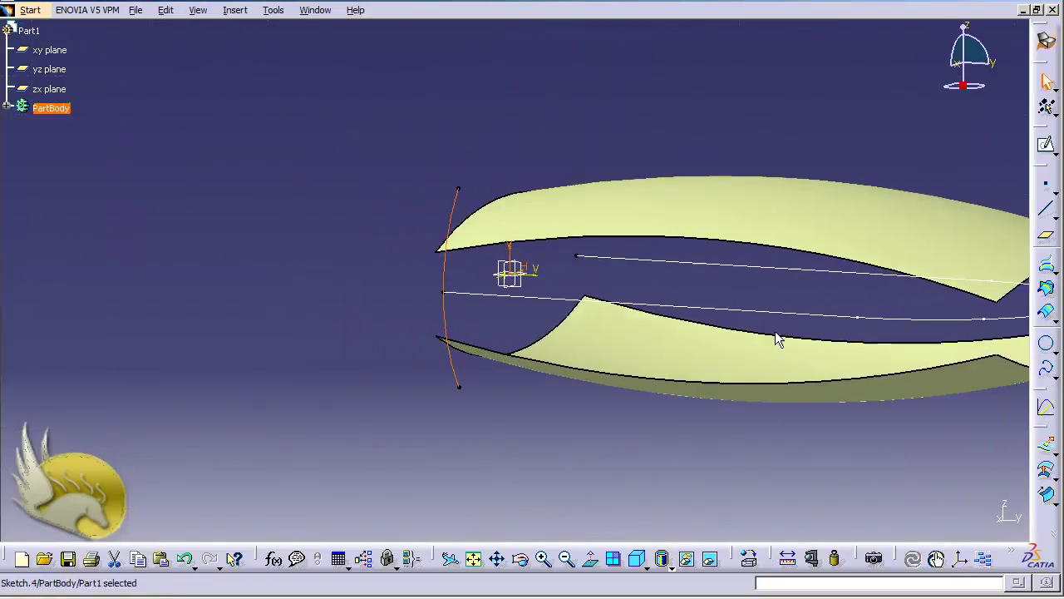
pyautogui.click(321, 168)
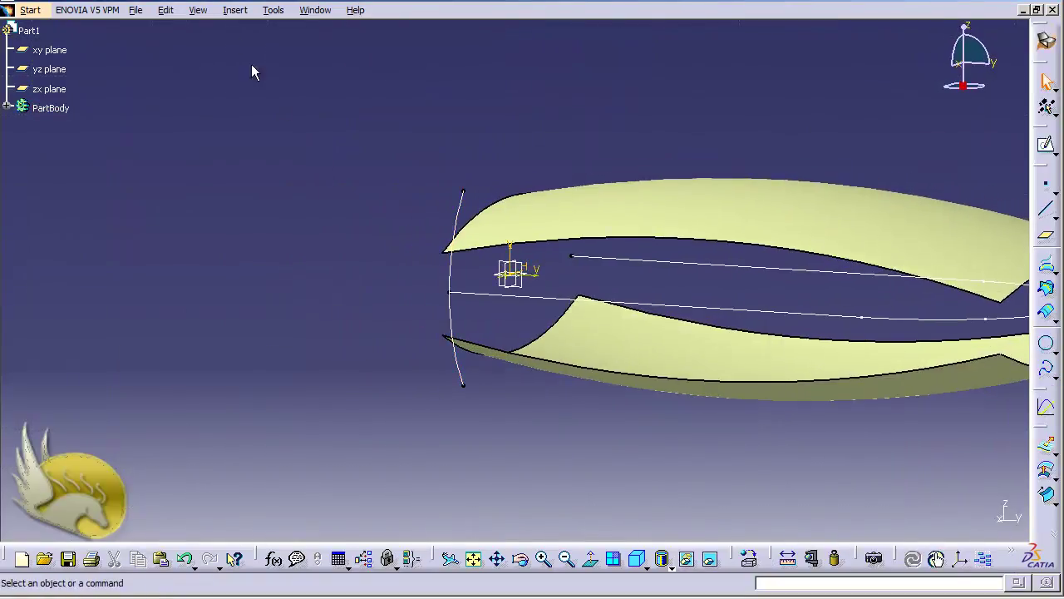
# Step: Create a swept surface with reference surface, using the arc Sketch.4 as profile and the arch Sketch.3 as guide curve
pyautogui.click(234, 11)
pyautogui.moveTo(314, 233)
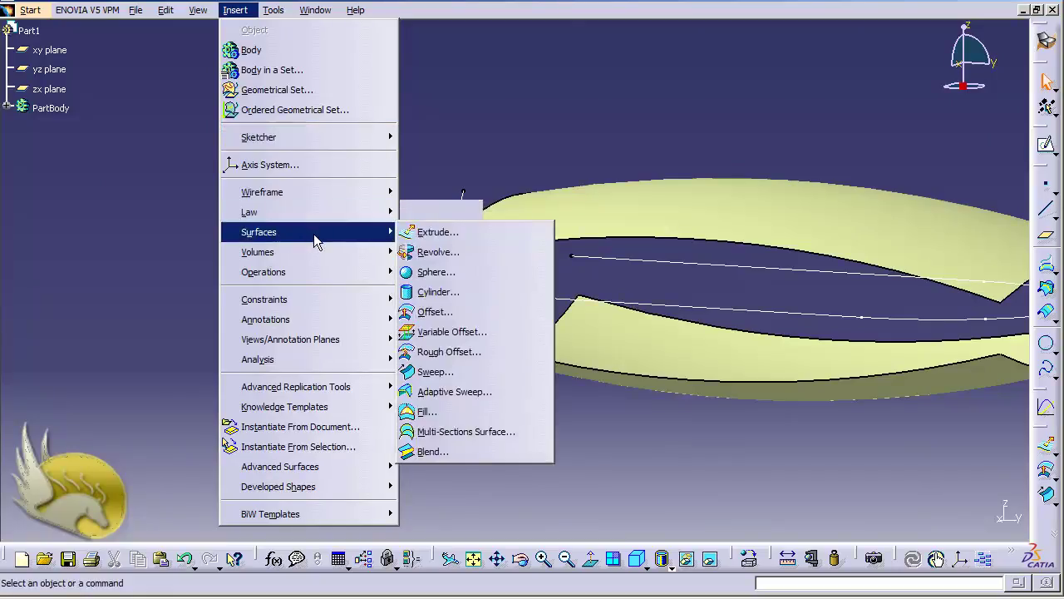
pyautogui.click(453, 375)
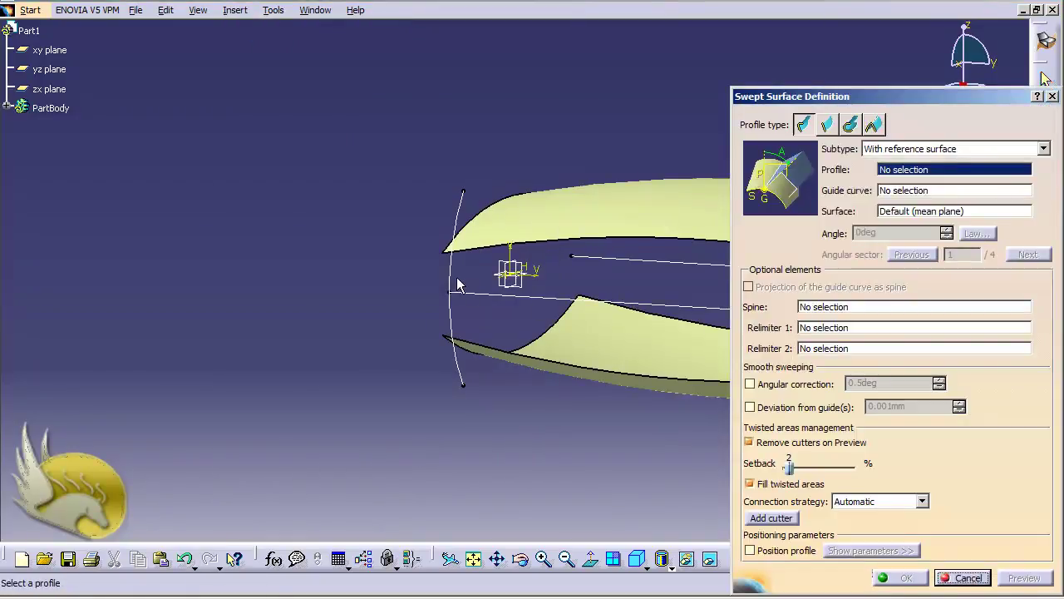
pyautogui.click(450, 286)
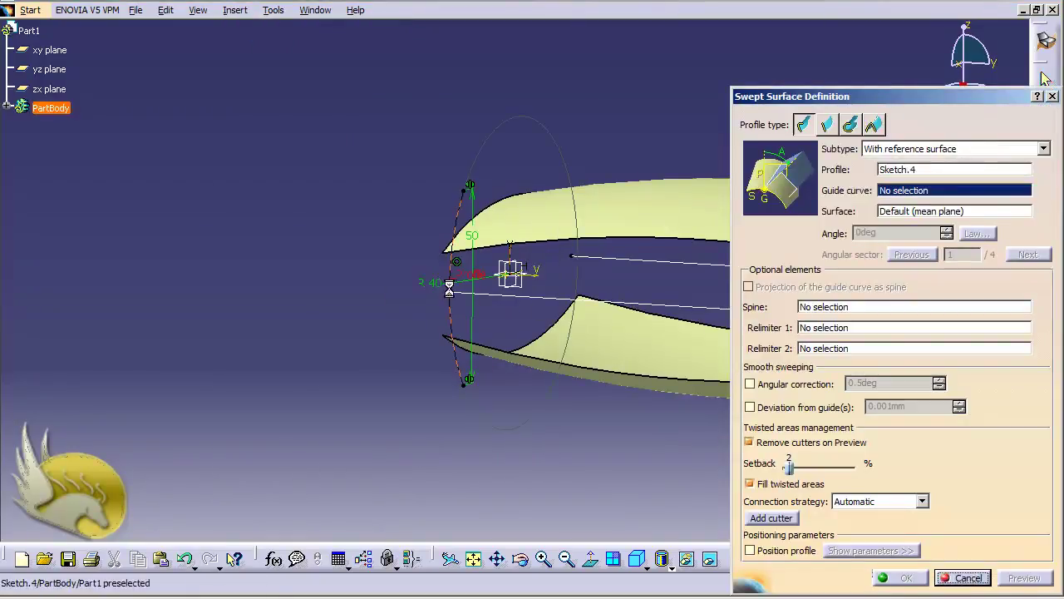
pyautogui.click(517, 312)
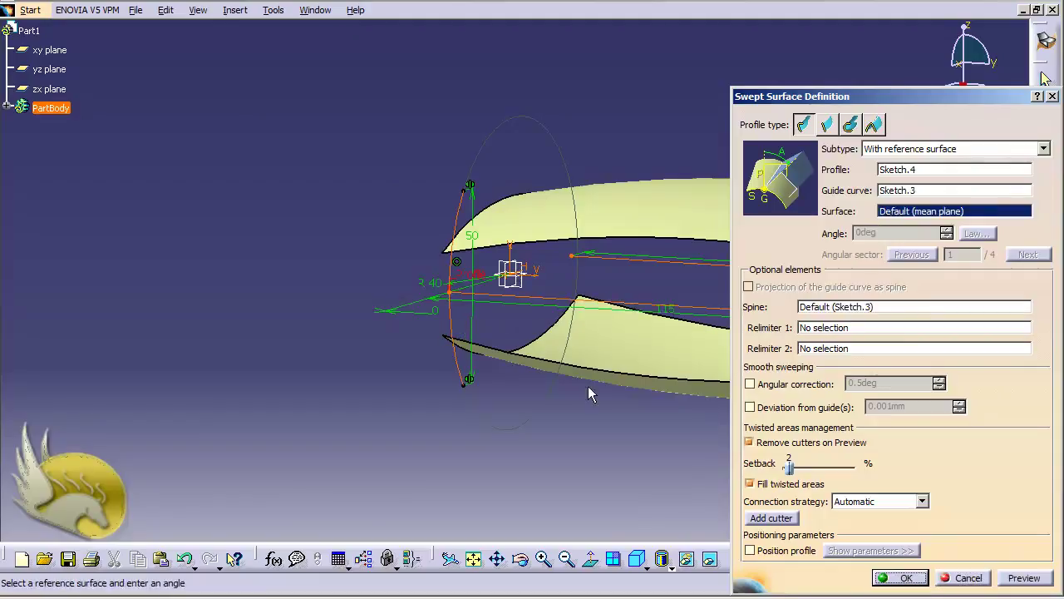
pyautogui.click(888, 576)
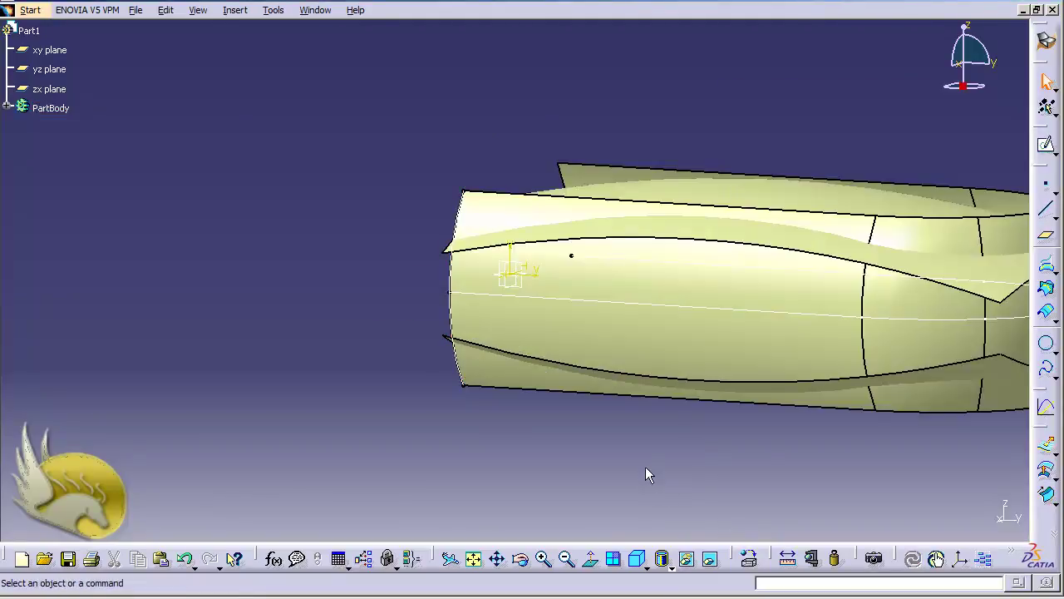
# Step: Hide Sketch.3 and Sketch.4, the guide and profile sketches of the side surface
pyautogui.hotkey('ctrl', 'Left')
pyautogui.hotkey('ctrl', 'Left')
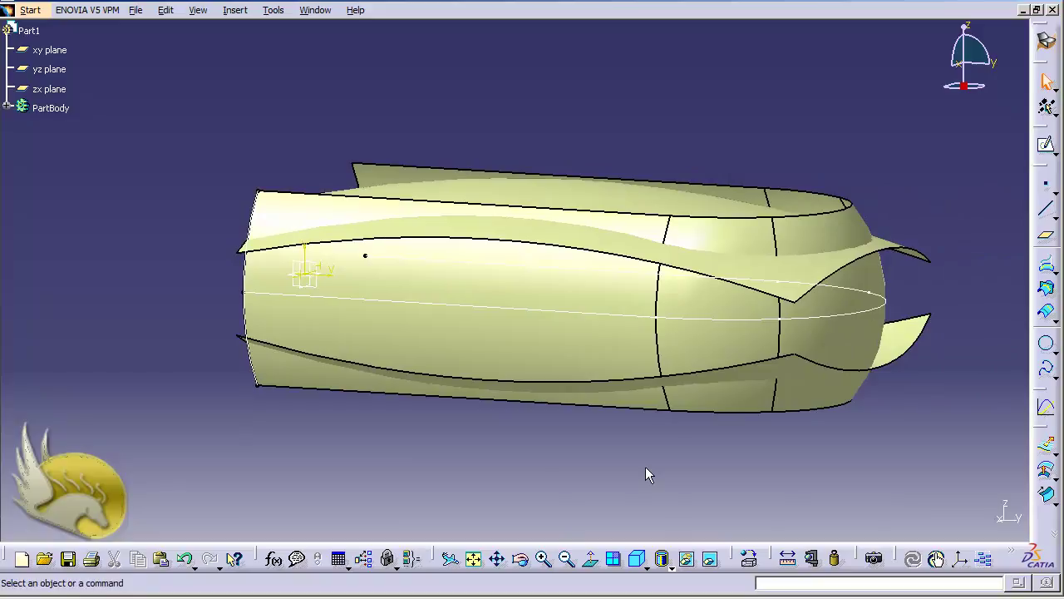
pyautogui.hotkey('shift', 'Down')
pyautogui.hotkey('shift', 'Down')
pyautogui.hotkey('shift', 'Down')
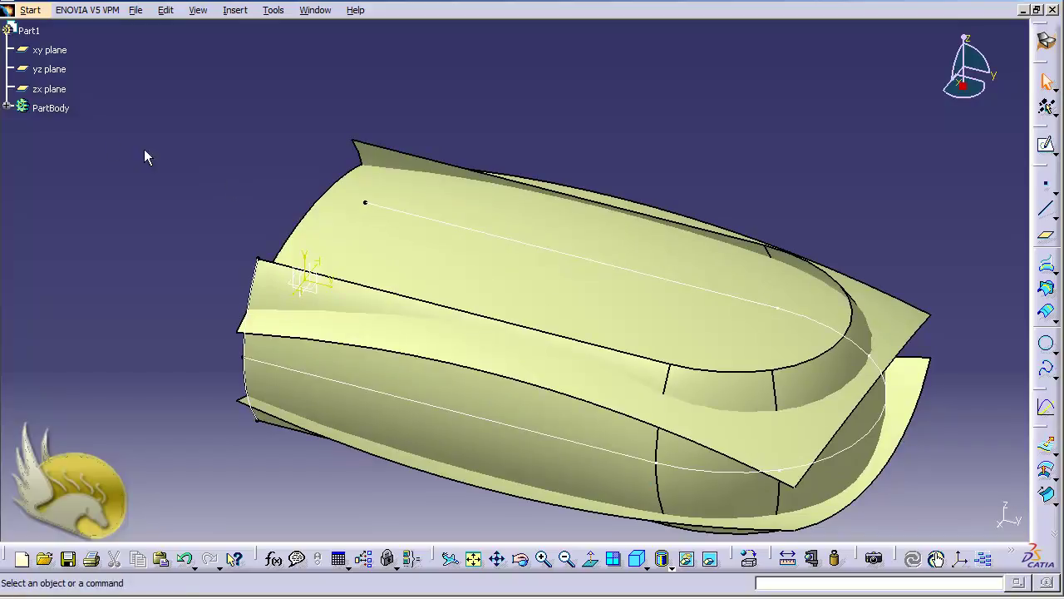
pyautogui.click(7, 108)
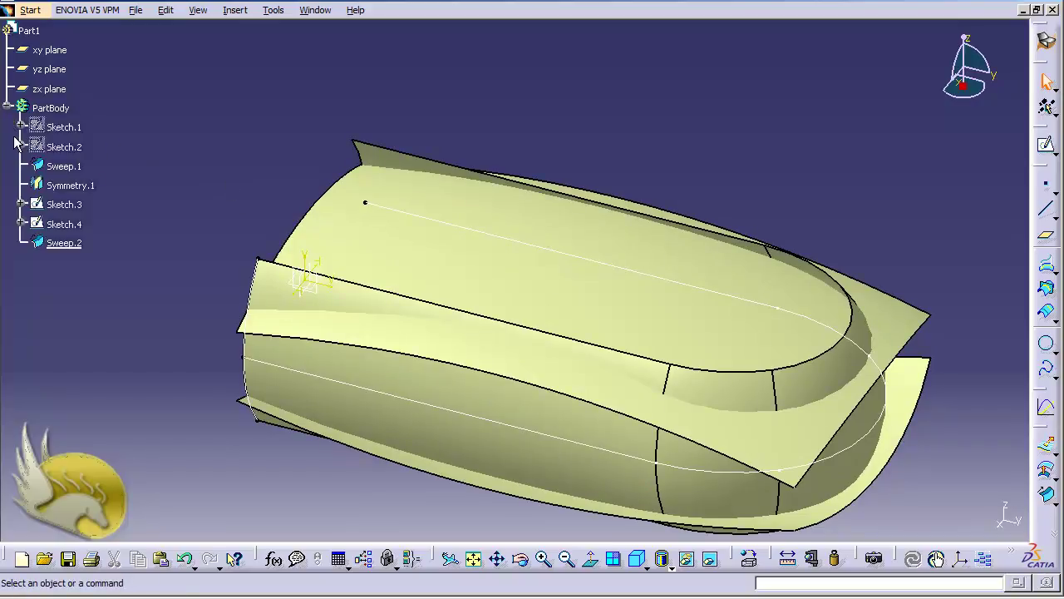
pyautogui.rightClick(84, 208)
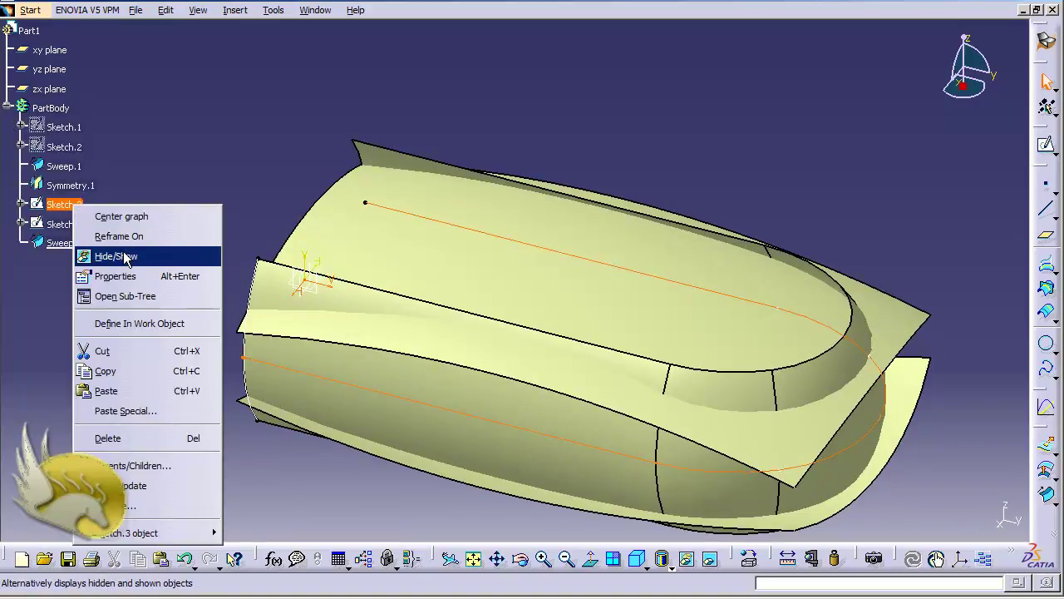
pyautogui.click(121, 253)
pyautogui.rightClick(71, 226)
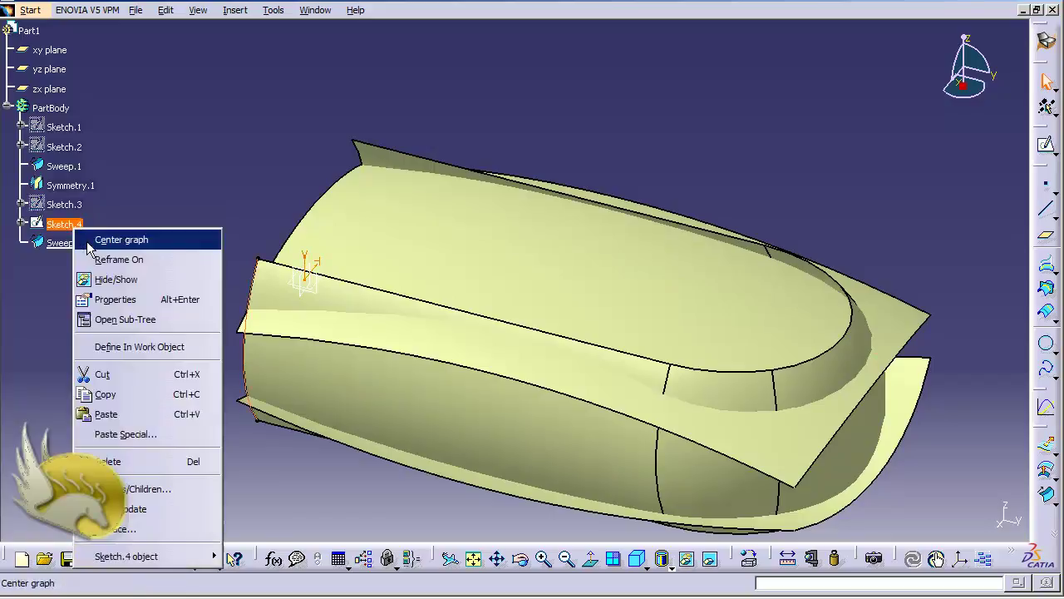
pyautogui.click(116, 281)
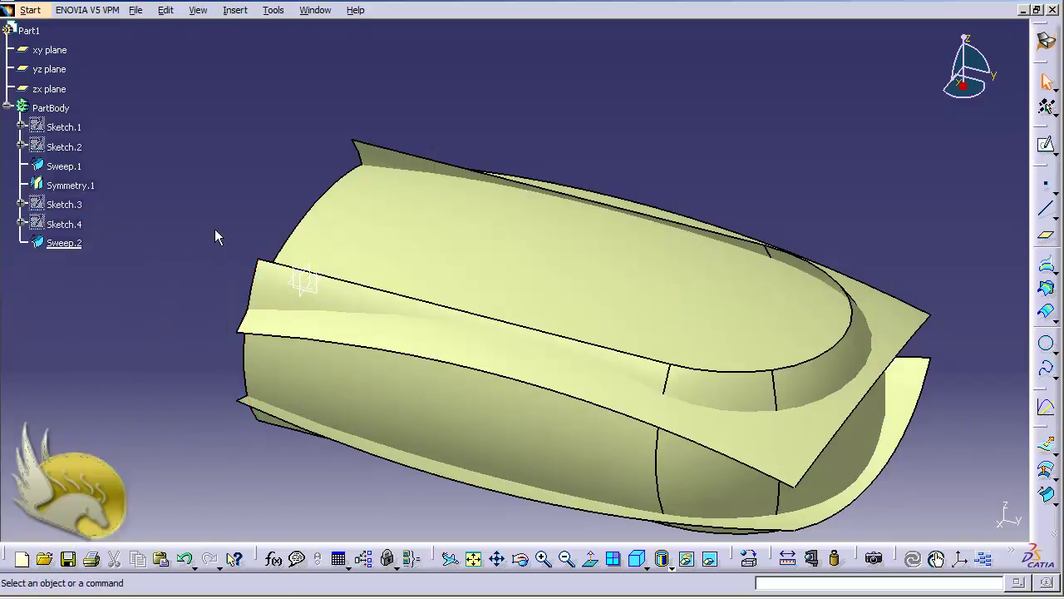
# Step: Create a 5 mm BiTangent fillet between upper surface Sweep.1 and side surface Sweep.2, trimming both supports, with the side surface's direction arrow pointing inward
pyautogui.click(229, 11)
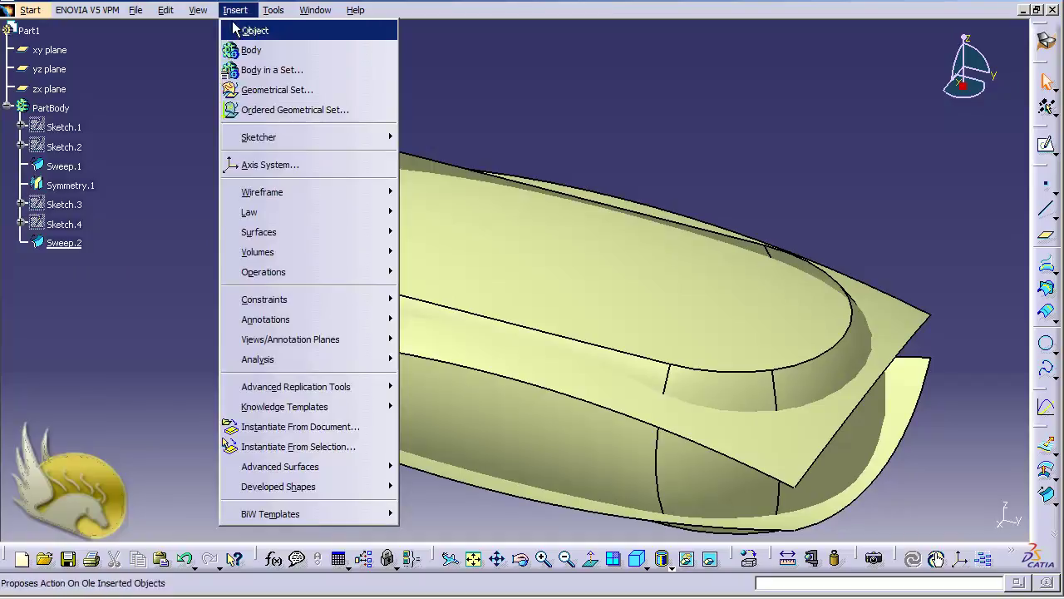
pyautogui.moveTo(373, 270)
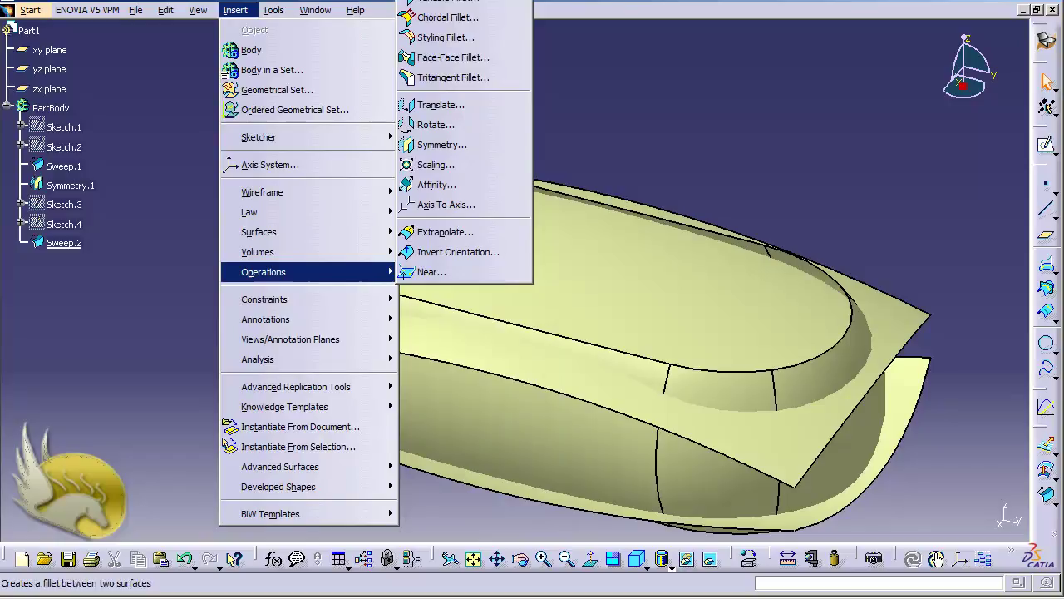
pyautogui.click(441, 2)
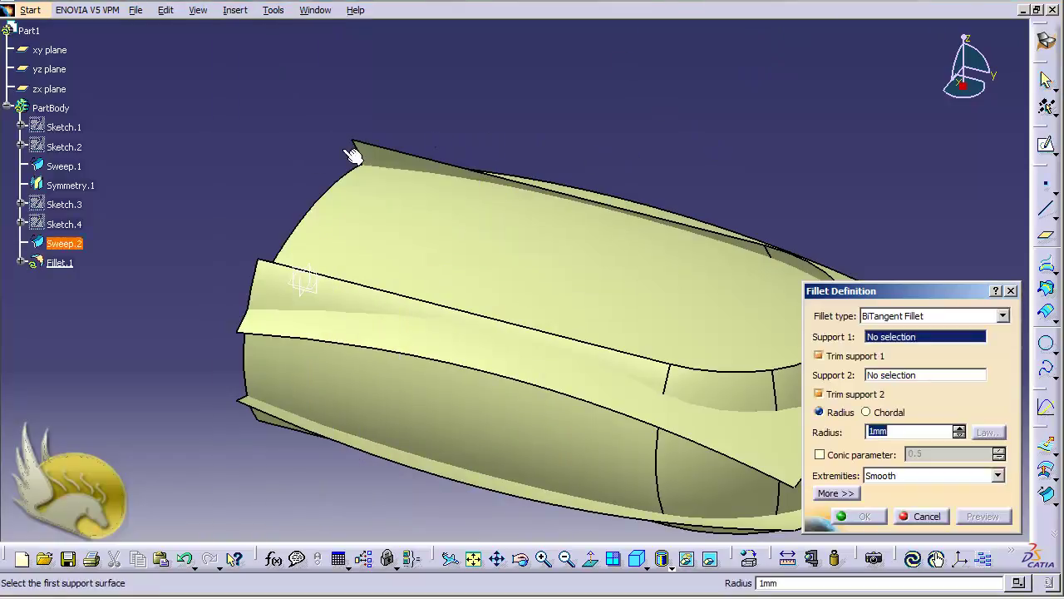
pyautogui.click(494, 249)
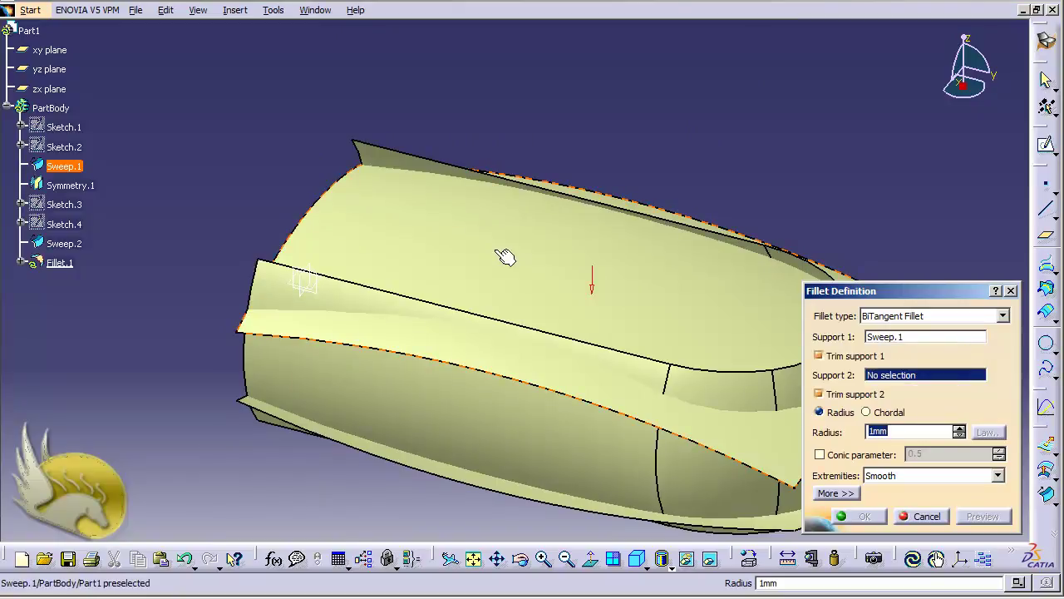
pyautogui.click(447, 412)
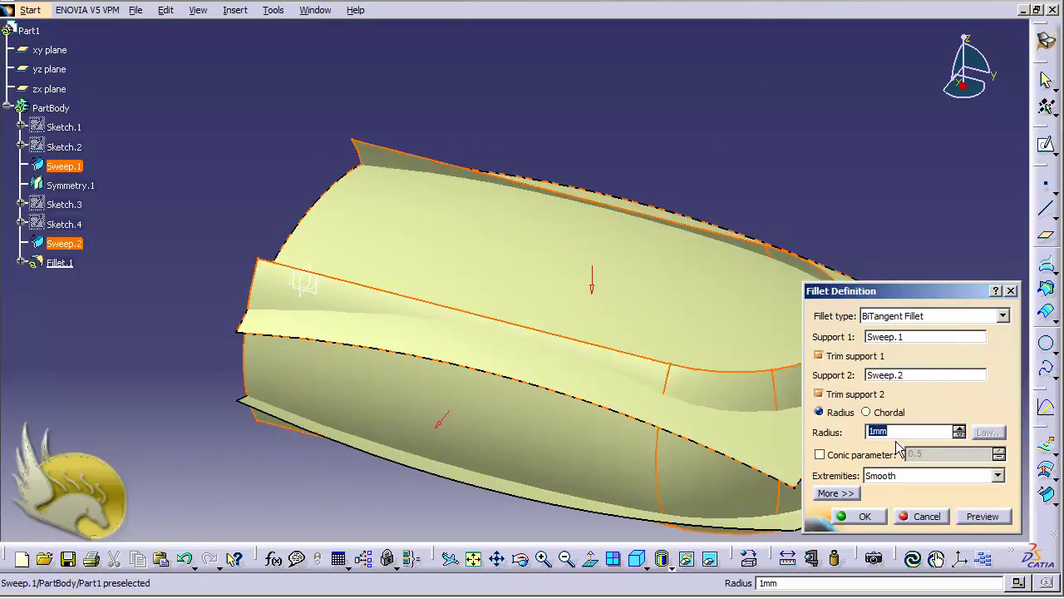
pyautogui.write('5m')
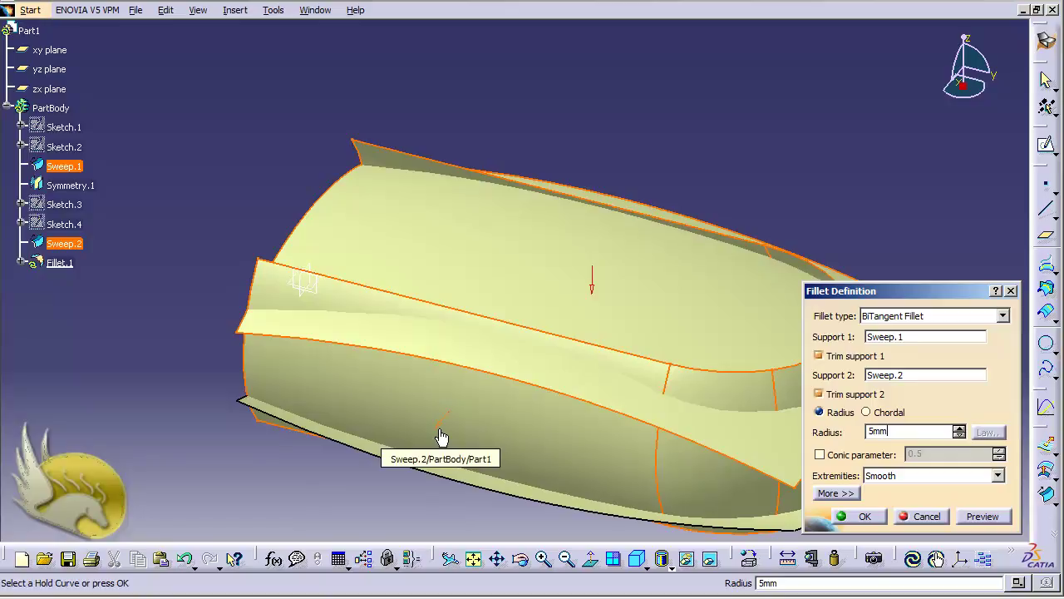
pyautogui.press('Return')
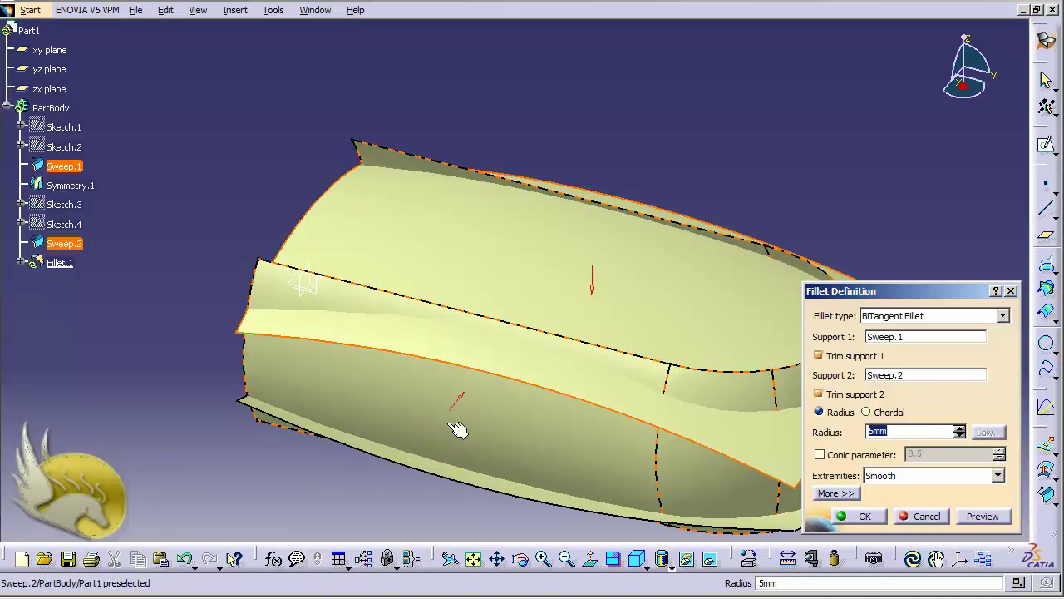
pyautogui.click(862, 519)
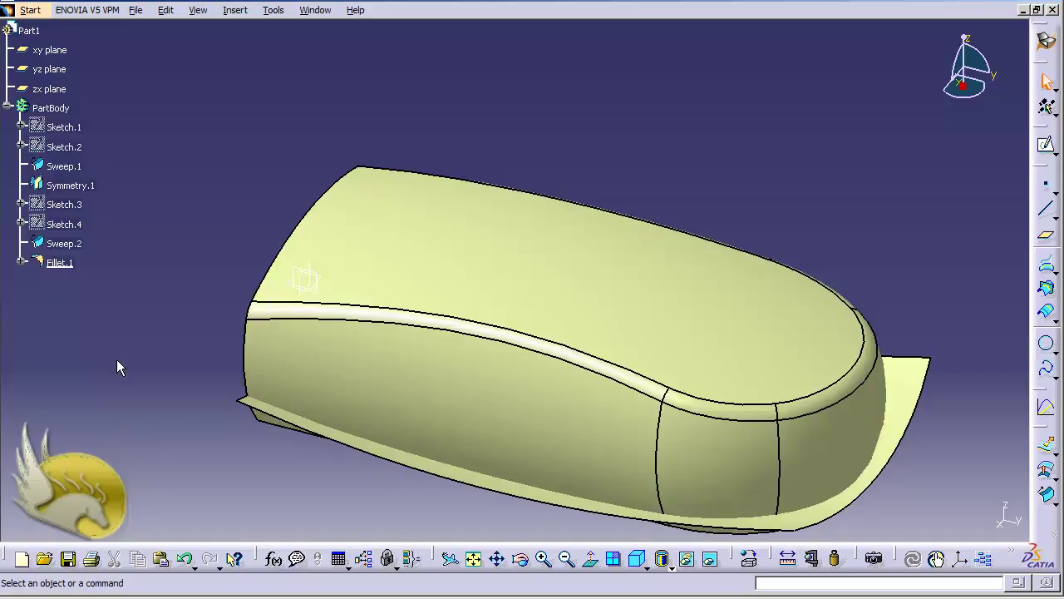
# Step: Create a 5 mm BiTangent fillet between the lower surface Symmetry.1 and the filleted surface Fillet.1, trimming both supports
pyautogui.hotkey('shift', 'Up')
pyautogui.hotkey('shift', 'Up')
pyautogui.hotkey('shift', 'Up')
pyautogui.hotkey('shift', 'Up')
pyautogui.hotkey('shift', 'Up')
pyautogui.hotkey('shift', 'Up')
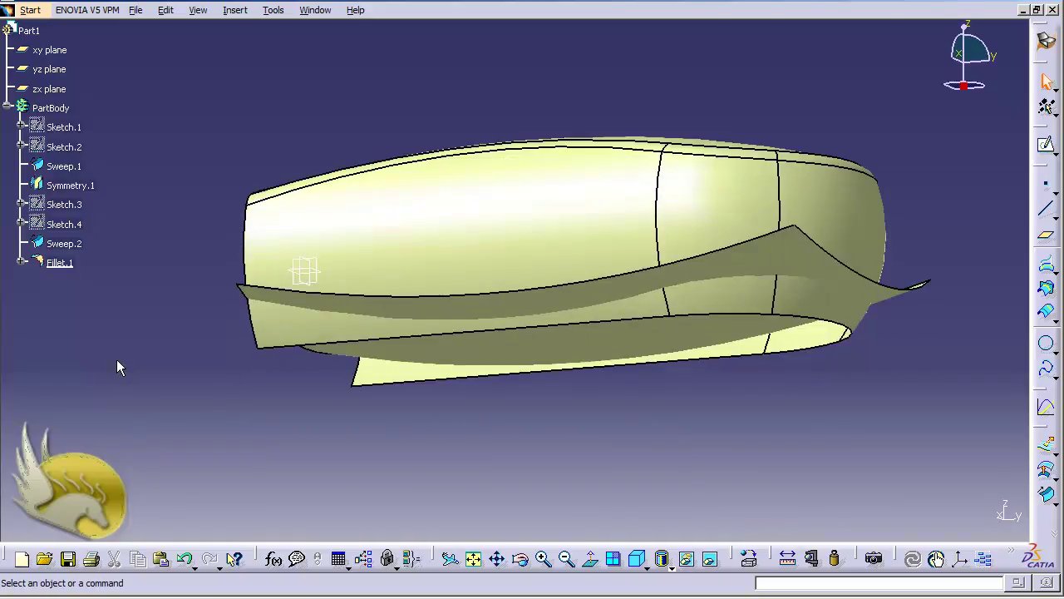
pyautogui.hotkey('shift', 'Up')
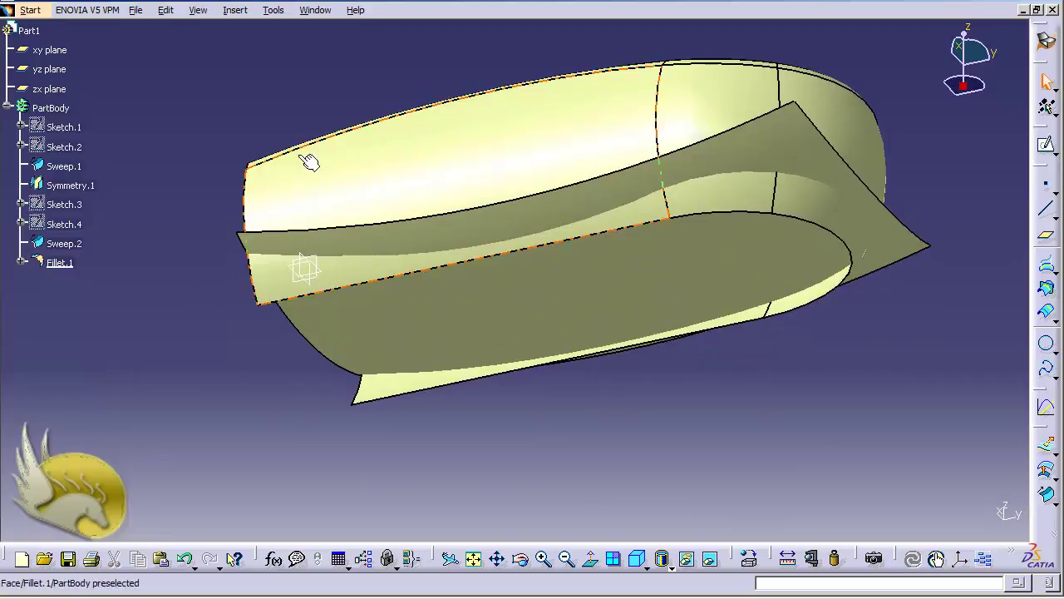
pyautogui.click(234, 10)
pyautogui.moveTo(326, 275)
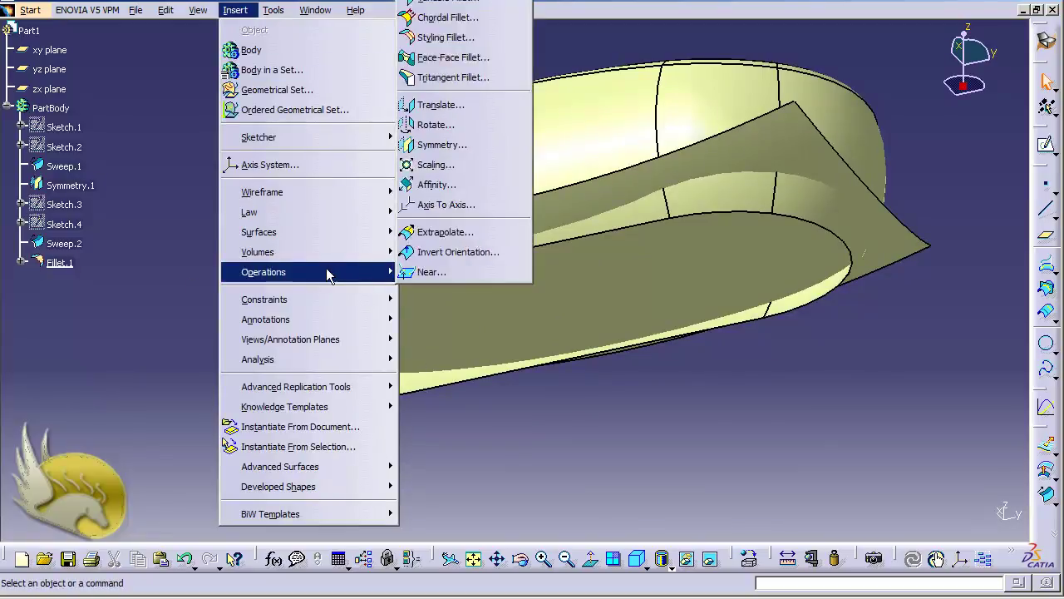
pyautogui.click(436, 17)
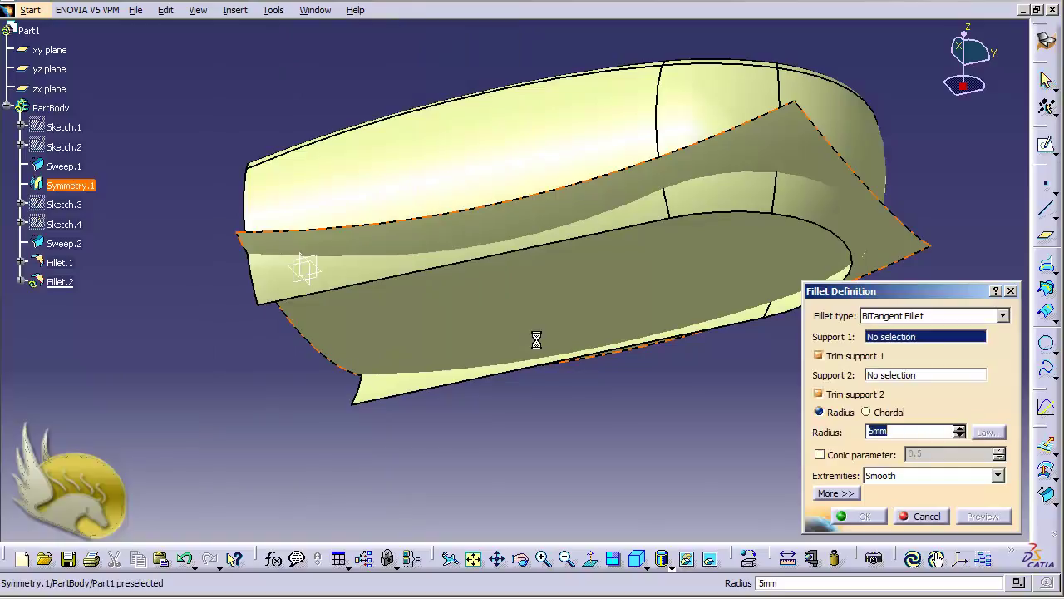
pyautogui.click(567, 300)
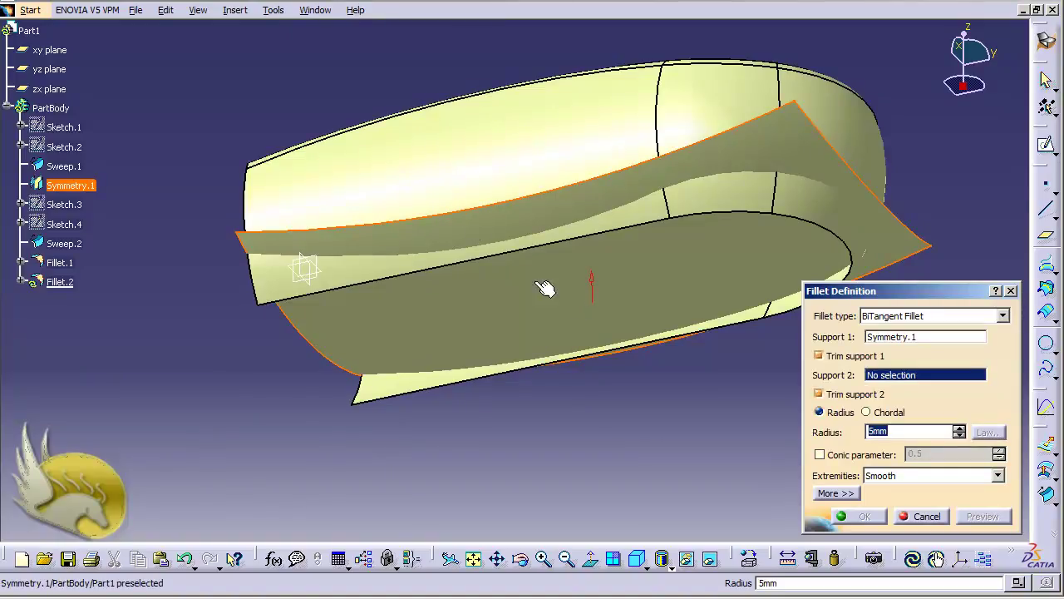
pyautogui.click(450, 162)
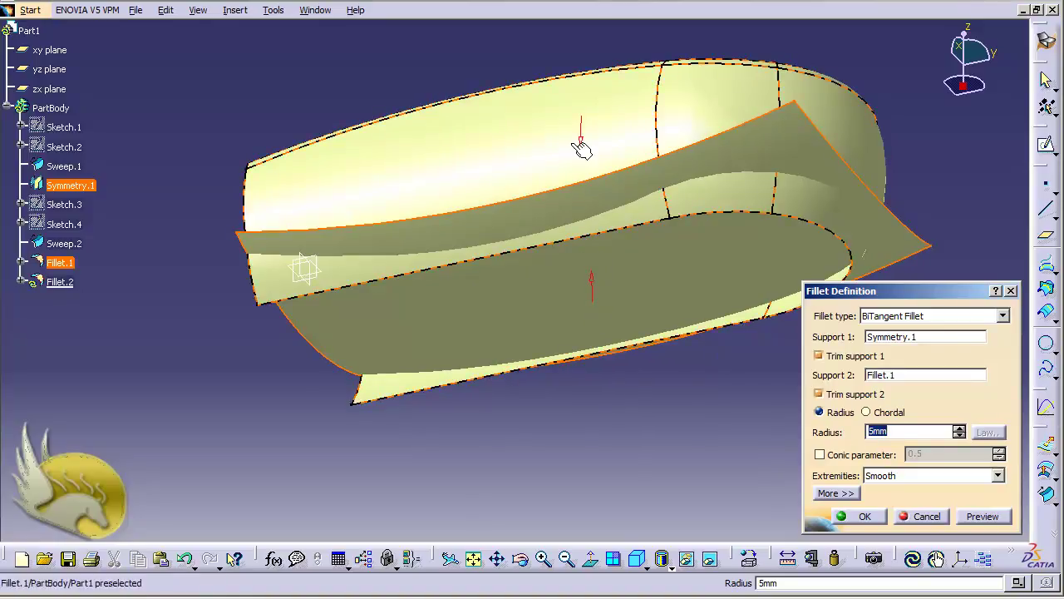
pyautogui.click(850, 515)
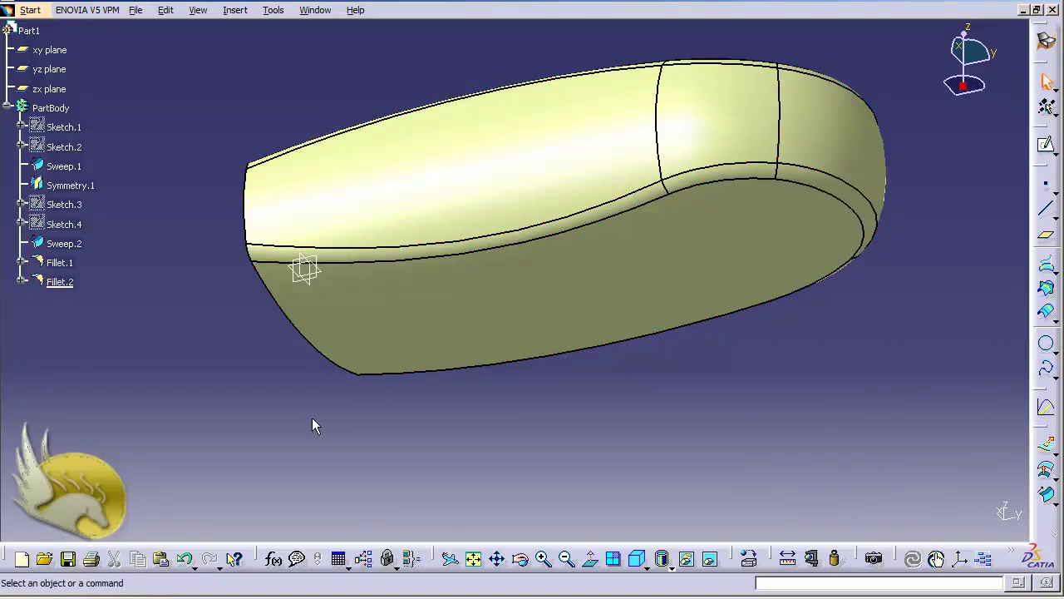
pyautogui.moveTo(312, 418); pyautogui.dragTo(311, 420, button='middle')
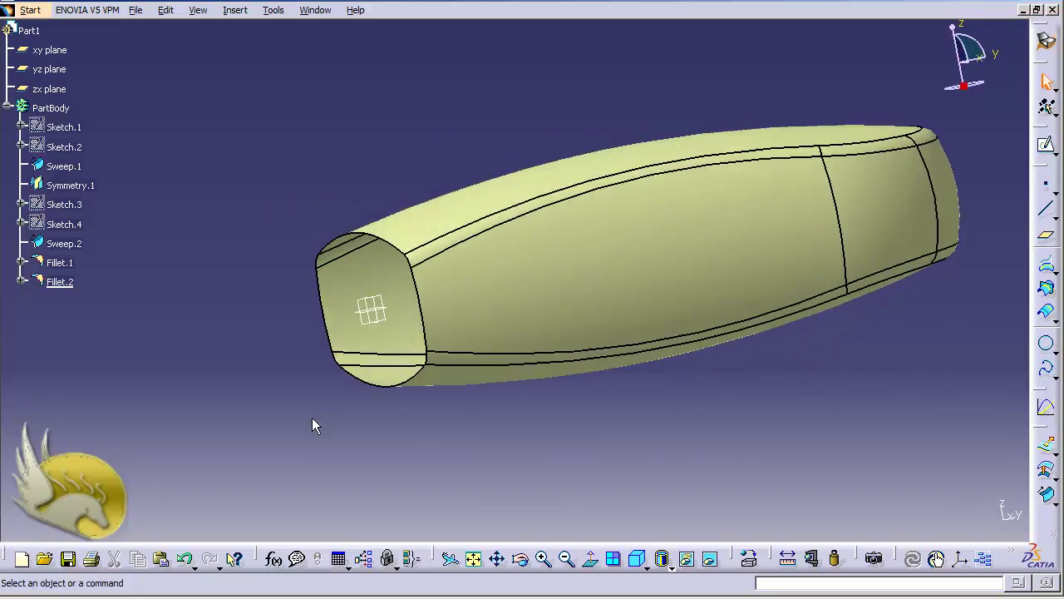